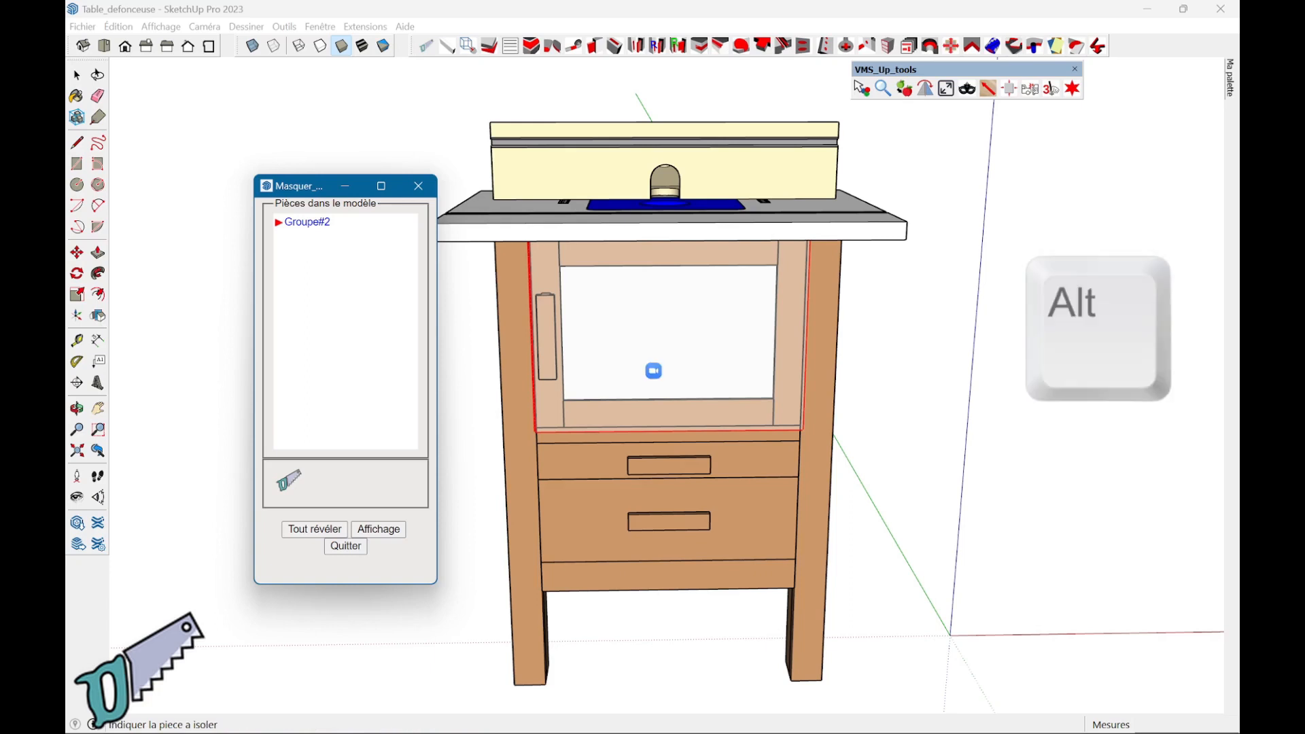
Isolate the door group with the masking tool, close the tool and show the door in front view.
{"action": "left_click", "coordinate": [647, 371], "text": "alt"}
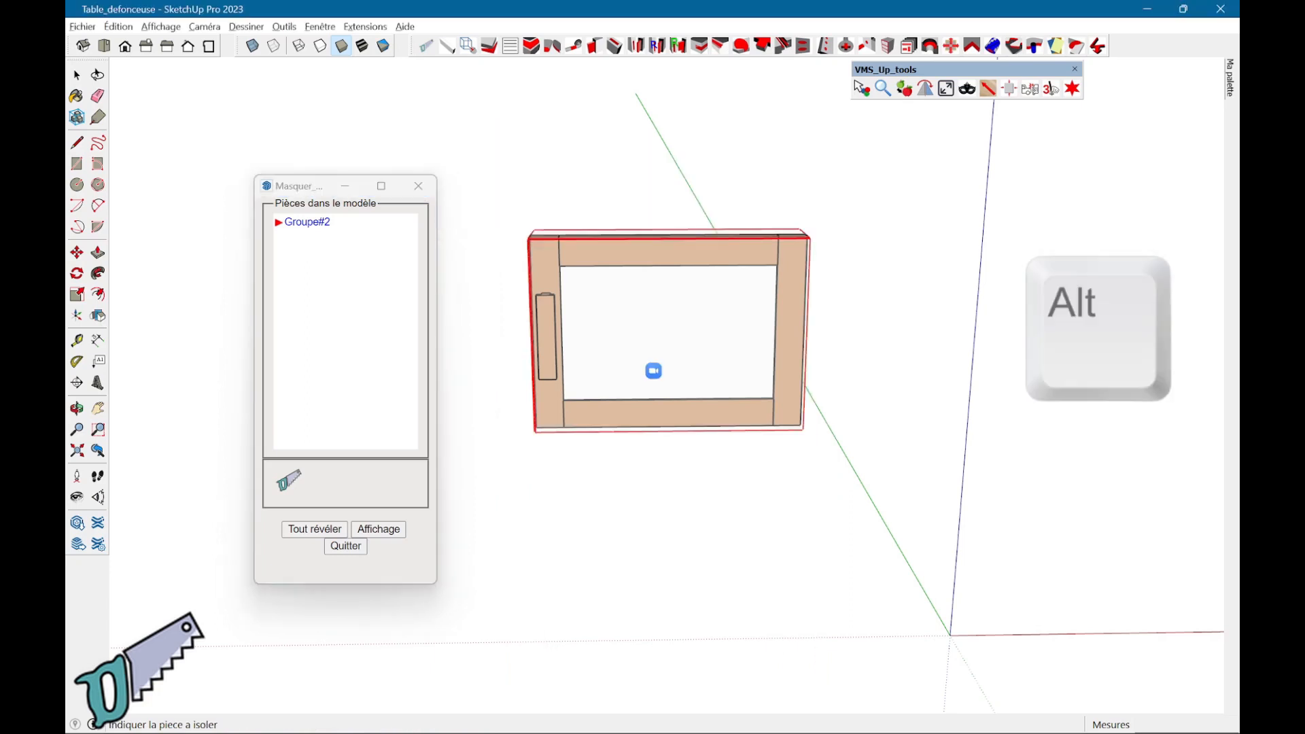
{"action": "left_click", "coordinate": [346, 548]}
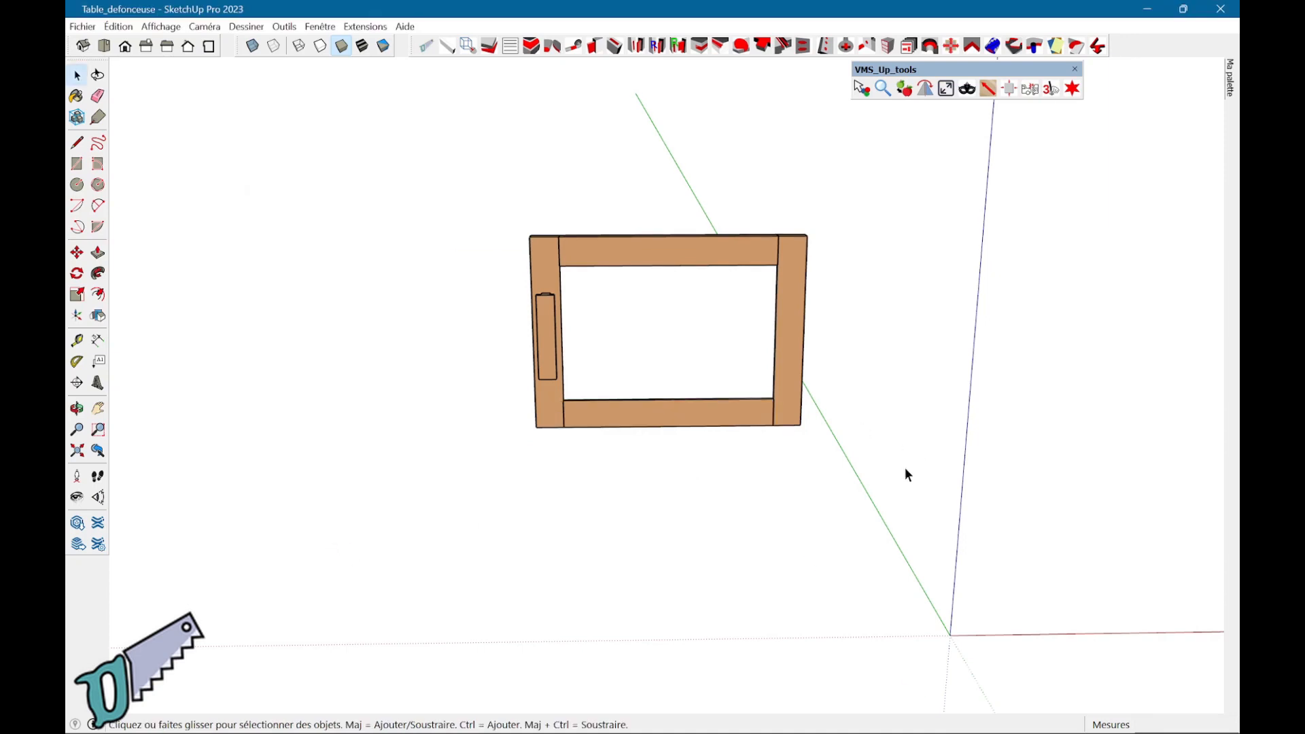
{"action": "key", "text": "F3"}
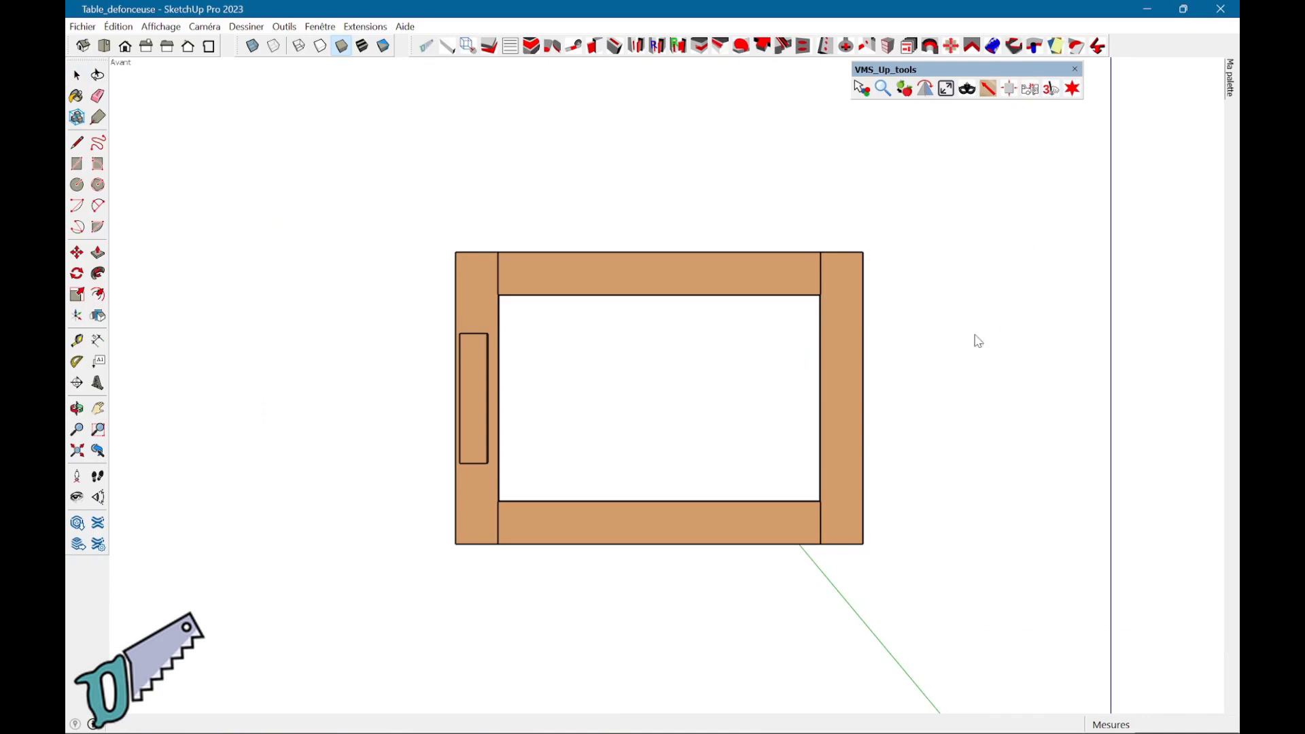
Number the door's parts one by one: right stile, rails, left stile, handle and panel.
{"action": "left_click", "coordinate": [855, 452]}
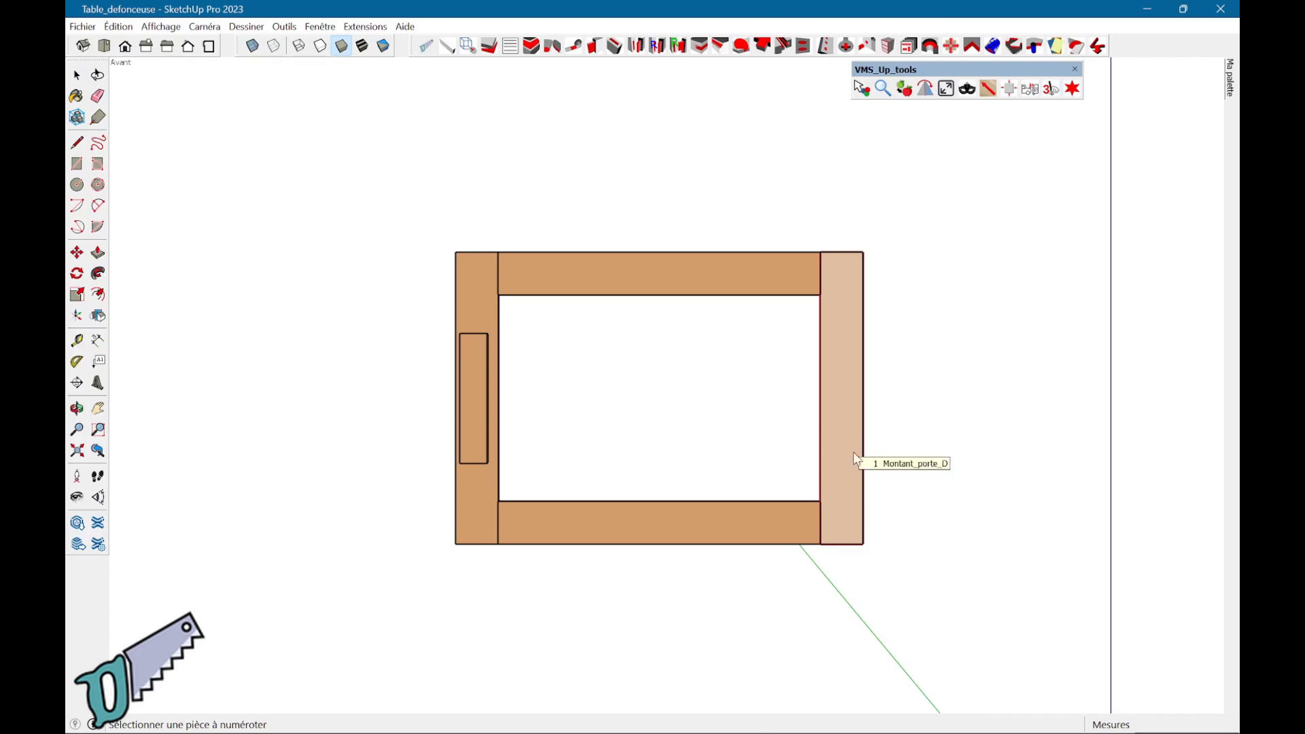
{"action": "left_click", "coordinate": [858, 453]}
{"action": "left_click", "coordinate": [746, 523]}
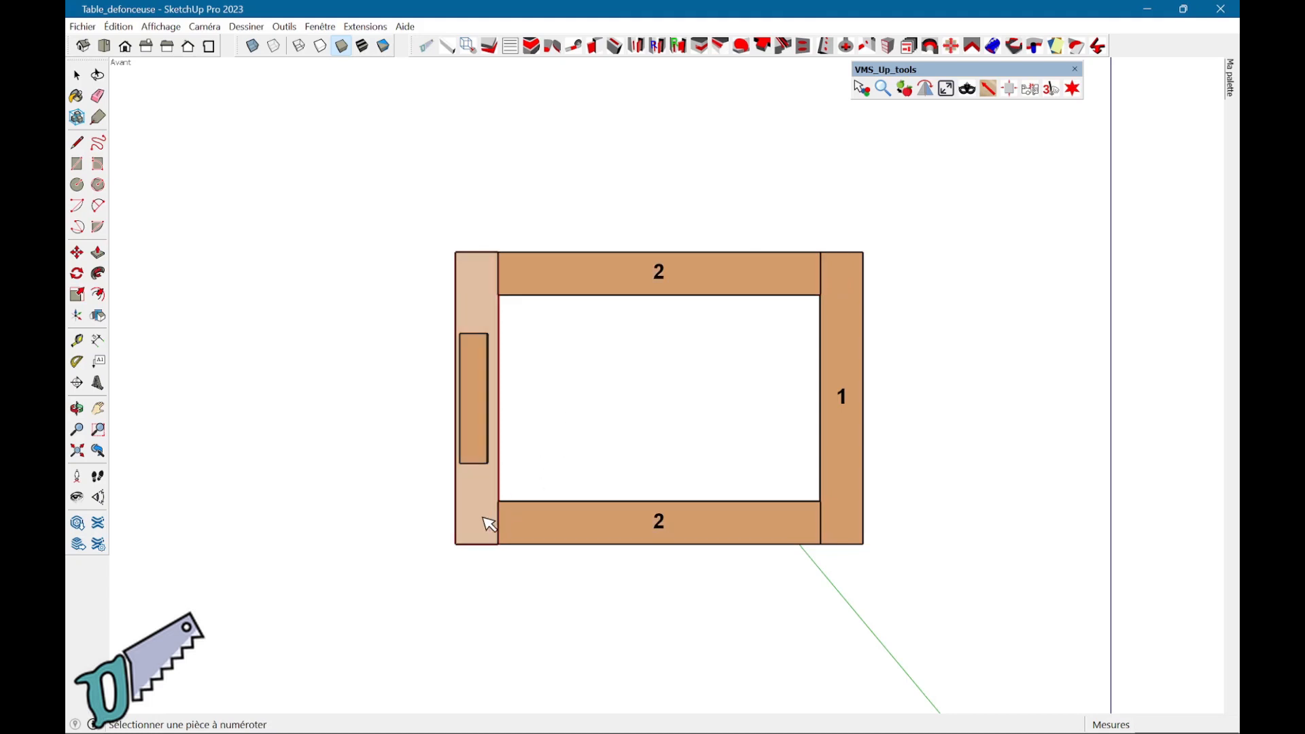
{"action": "left_click", "coordinate": [482, 433]}
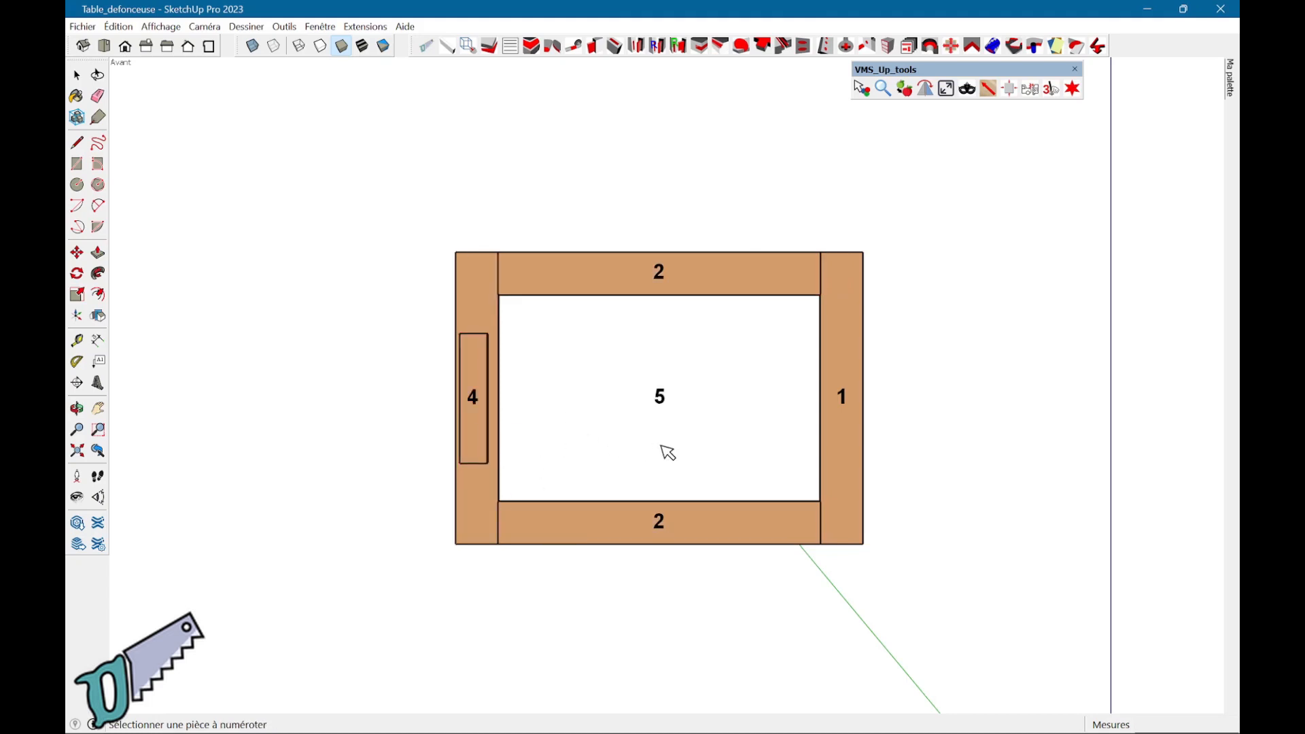
Remove the numbers from the door panel and the right stile.
{"action": "middle_click_drag", "start_coordinate": [1011, 452], "coordinate": [1072, 492]}
{"action": "middle_click_drag", "start_coordinate": [804, 451], "coordinate": [904, 449]}
{"action": "middle_click_drag", "start_coordinate": [1068, 445], "coordinate": [730, 420]}
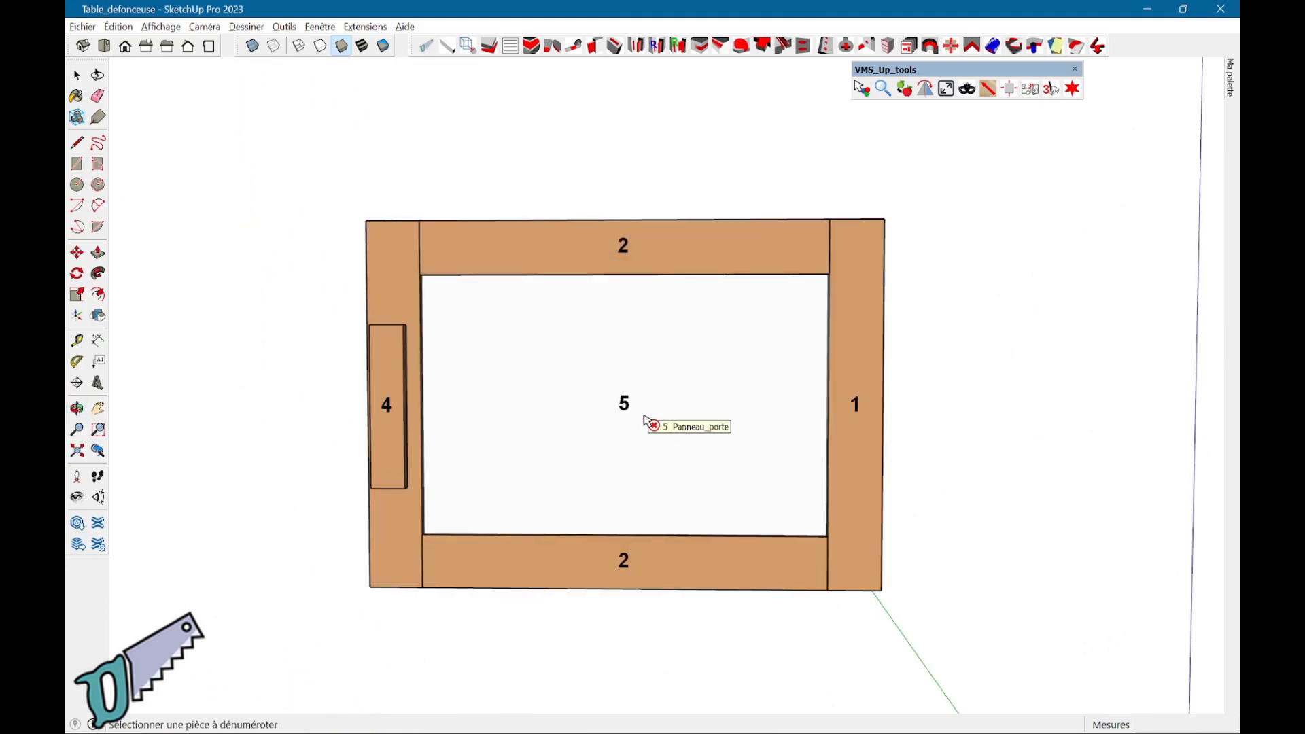
{"action": "left_click", "coordinate": [649, 420]}
{"action": "left_click", "coordinate": [851, 445]}
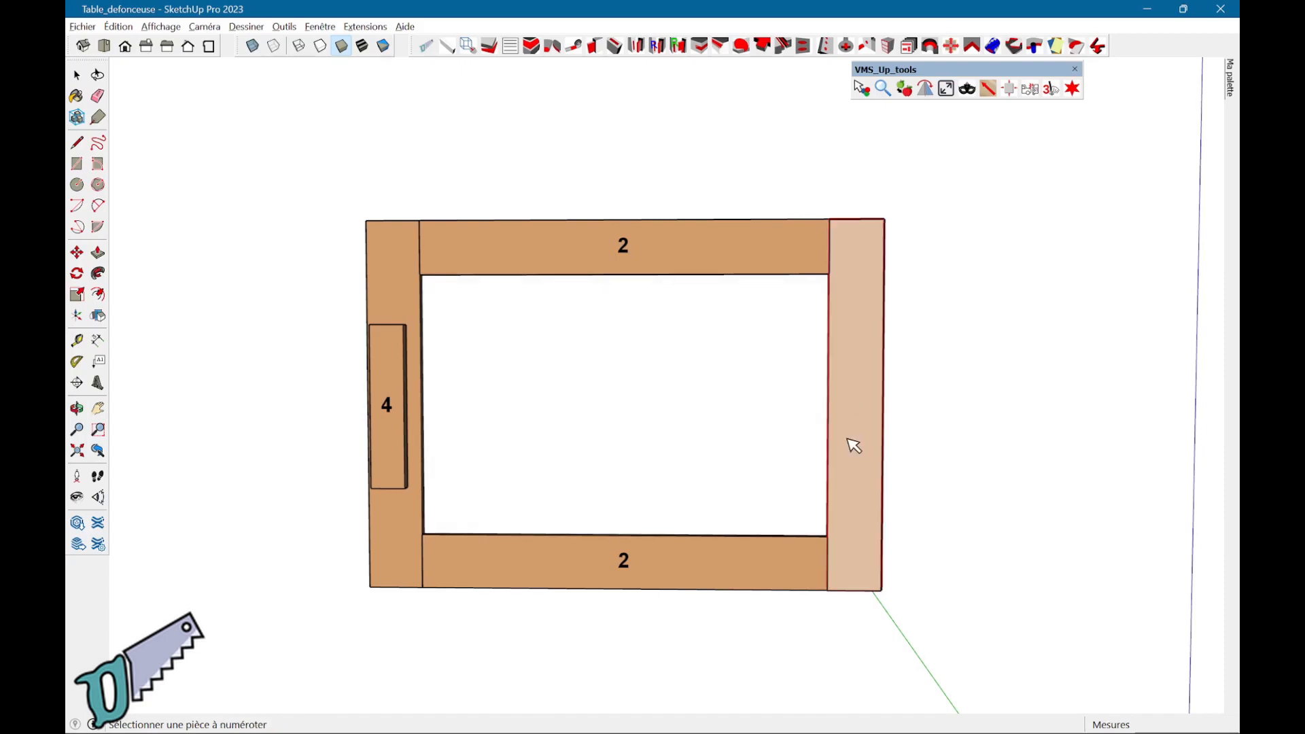
Renumber the door panel as 1 and the right stile after it, leave the numbering tool and select that stile.
{"action": "left_click", "coordinate": [665, 420]}
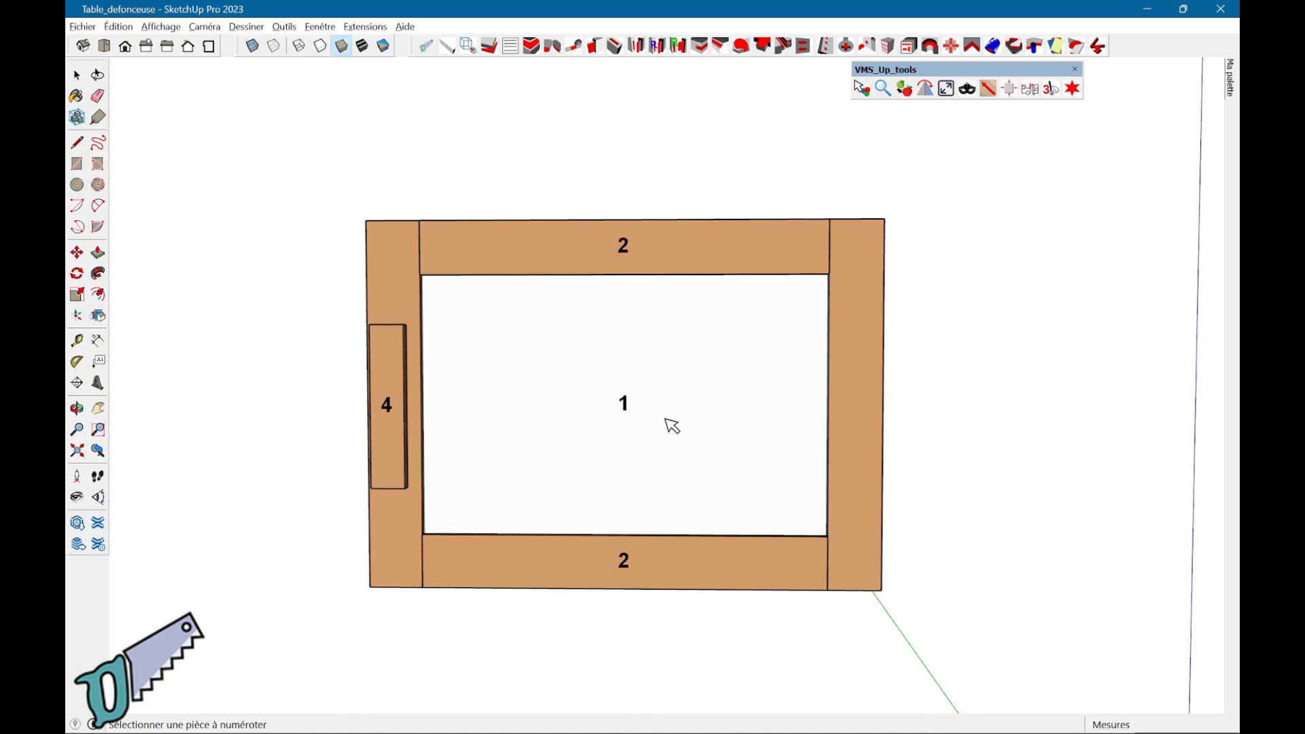
{"action": "left_click", "coordinate": [851, 449]}
{"action": "key", "text": "space"}
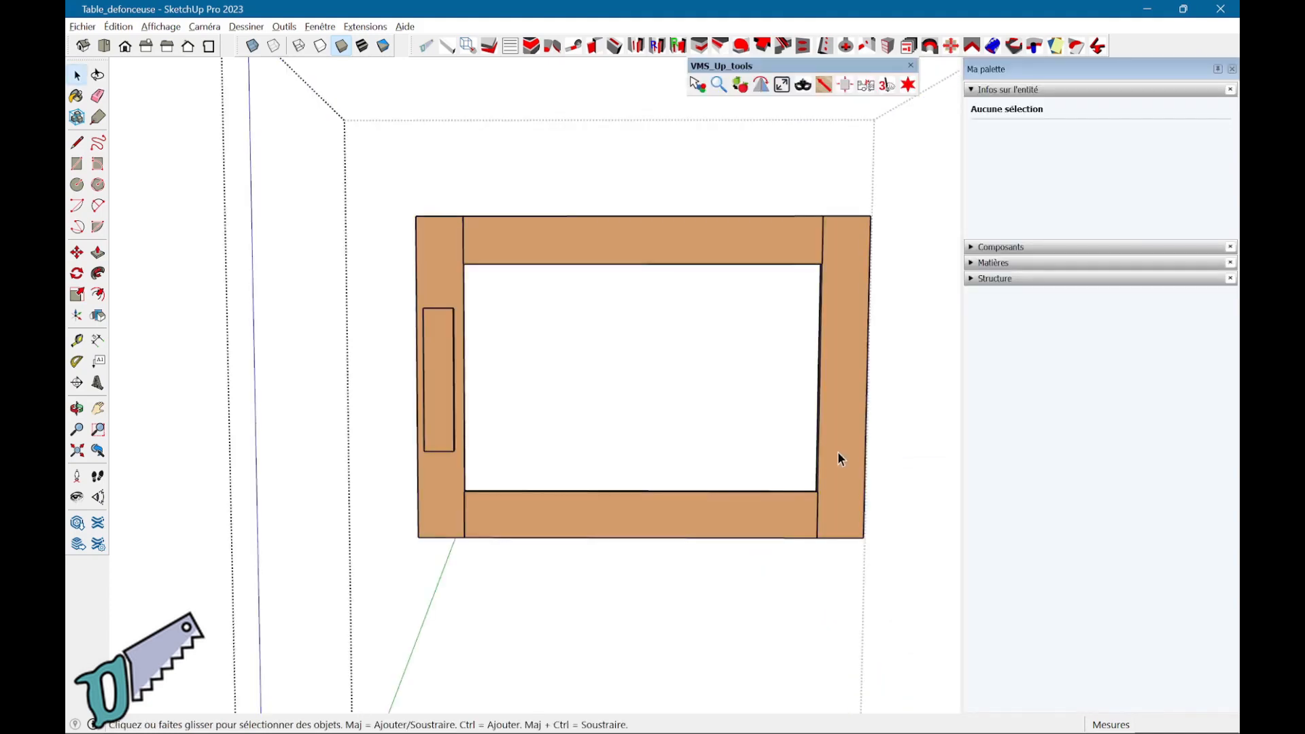
{"action": "left_click", "coordinate": [838, 451]}
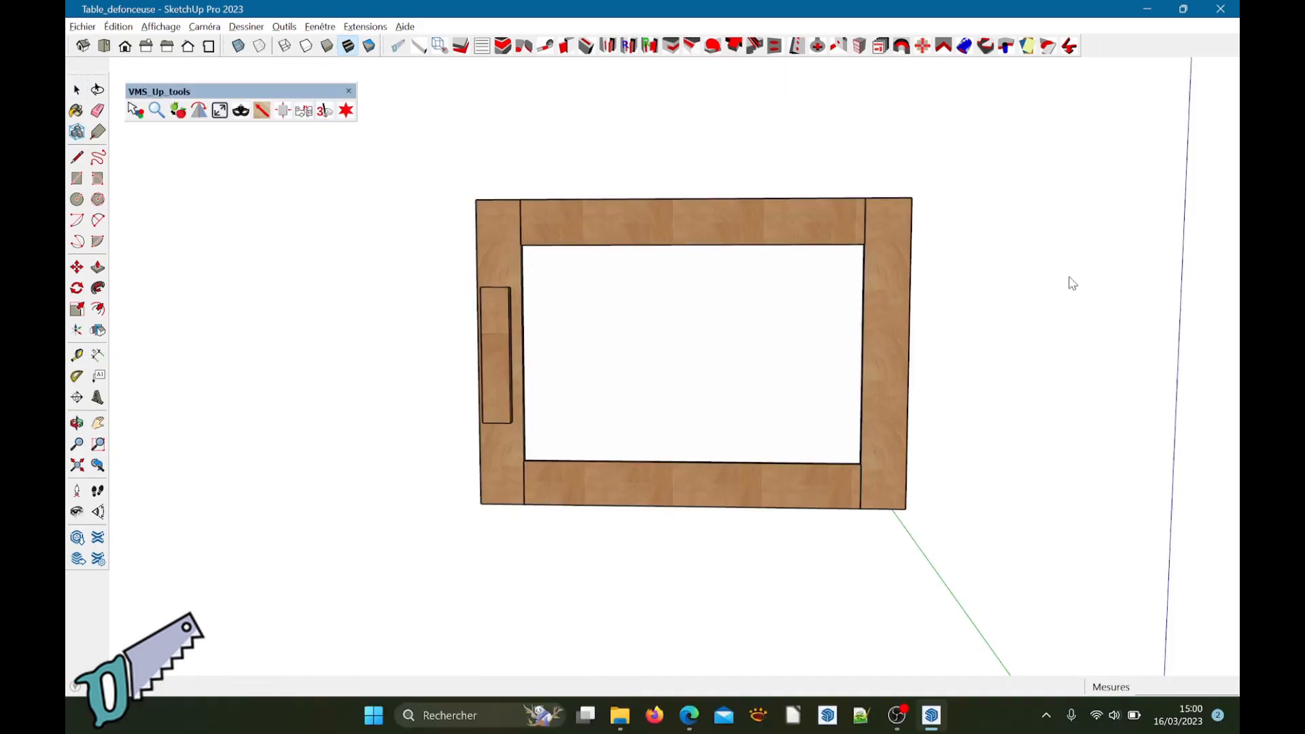
Unnumber the parts and set "Même numéro pour pièces identiques" to Non in the numbering parameters.
{"action": "right_click", "coordinate": [1031, 312]}
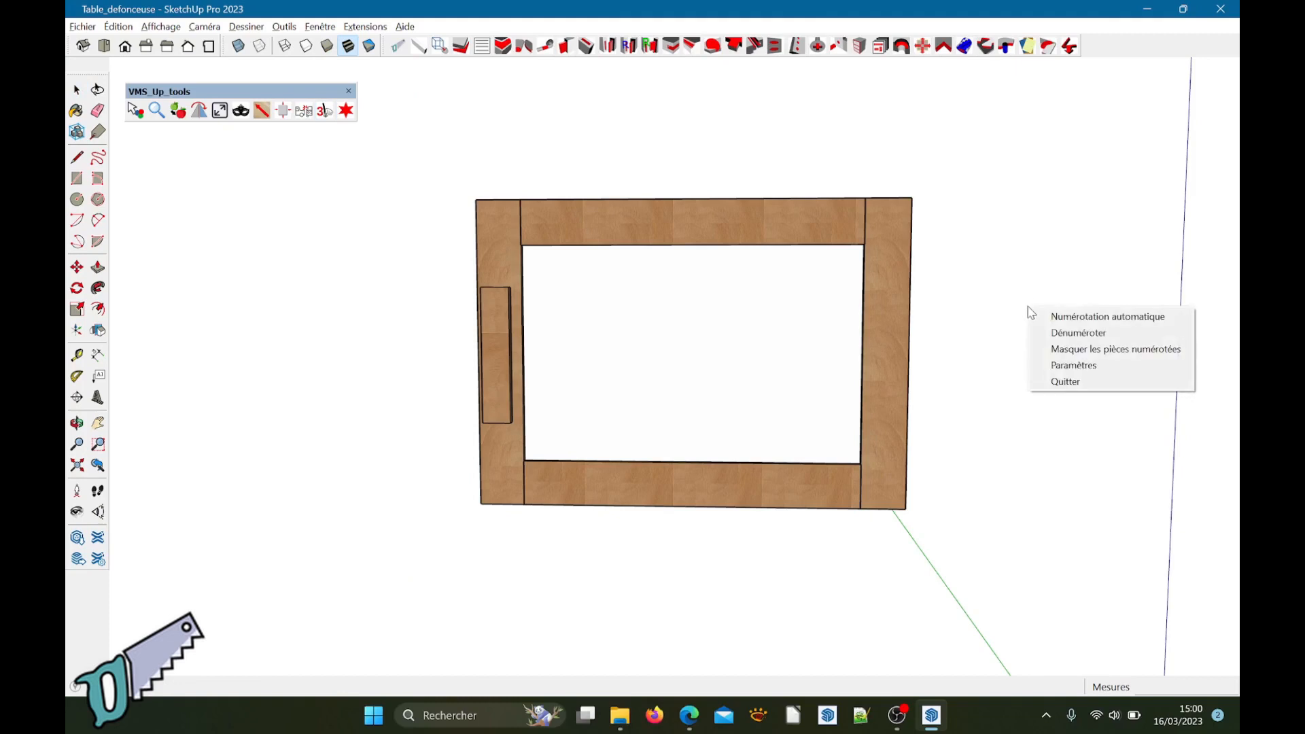
{"action": "left_click", "coordinate": [1058, 339]}
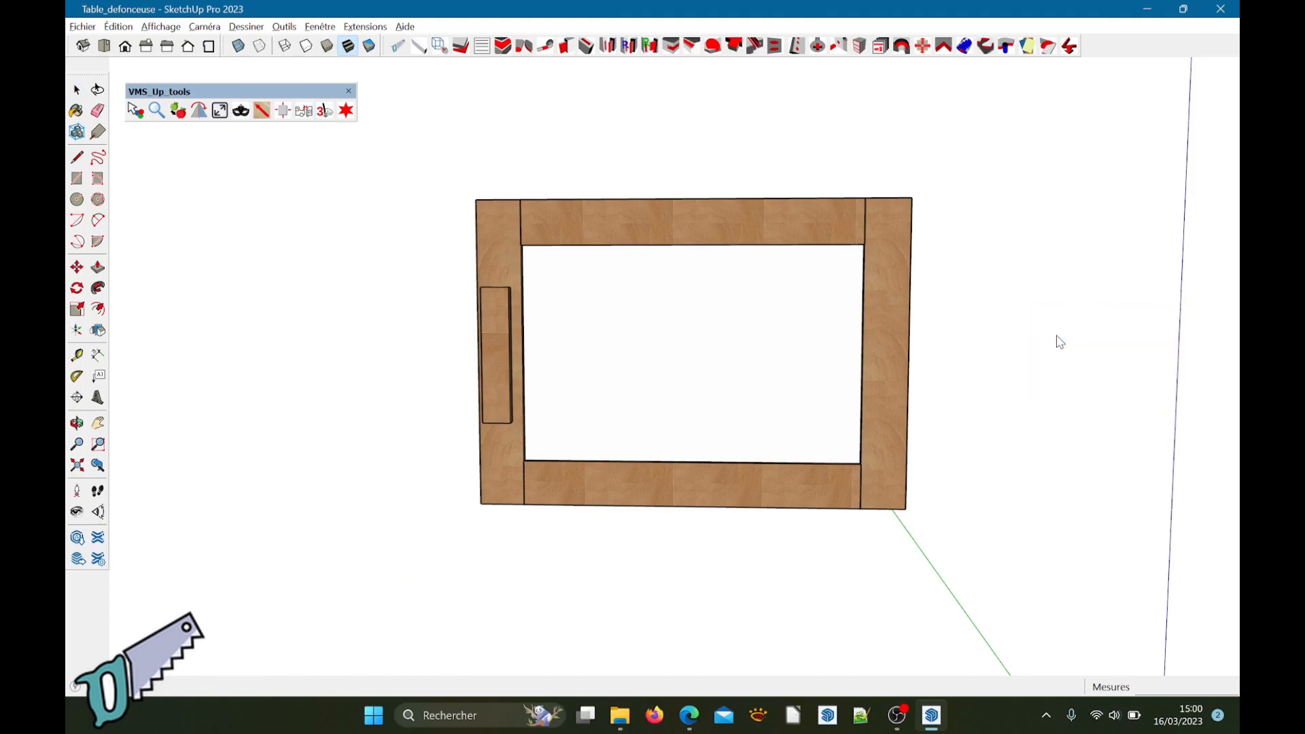
{"action": "right_click", "coordinate": [970, 374]}
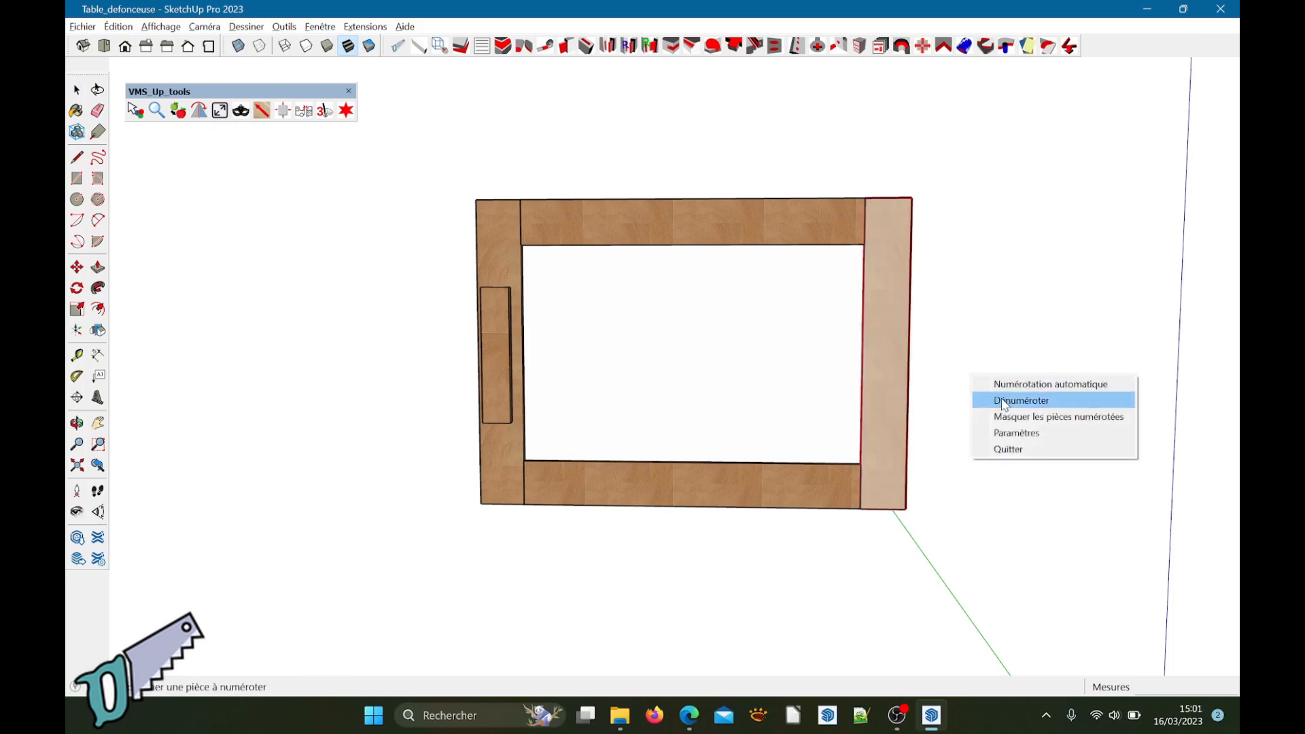
{"action": "left_click", "coordinate": [1018, 435]}
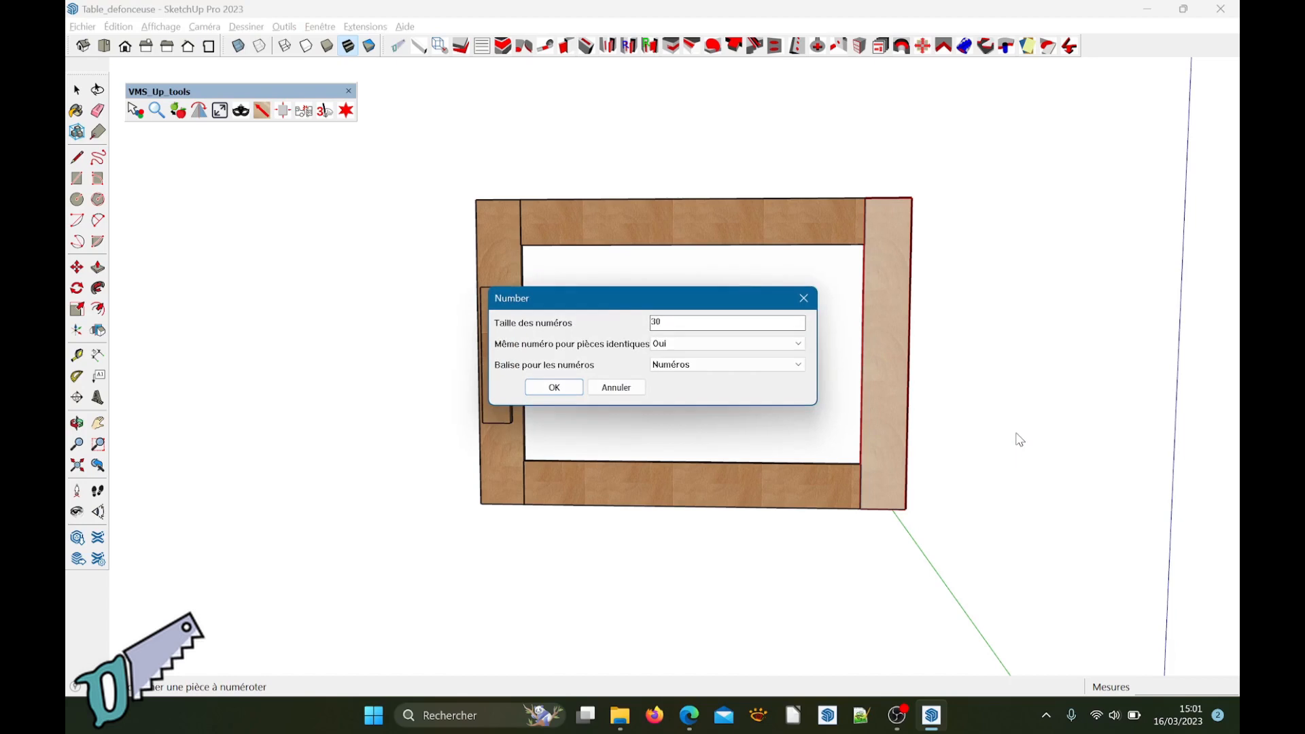
{"action": "left_click", "coordinate": [706, 349]}
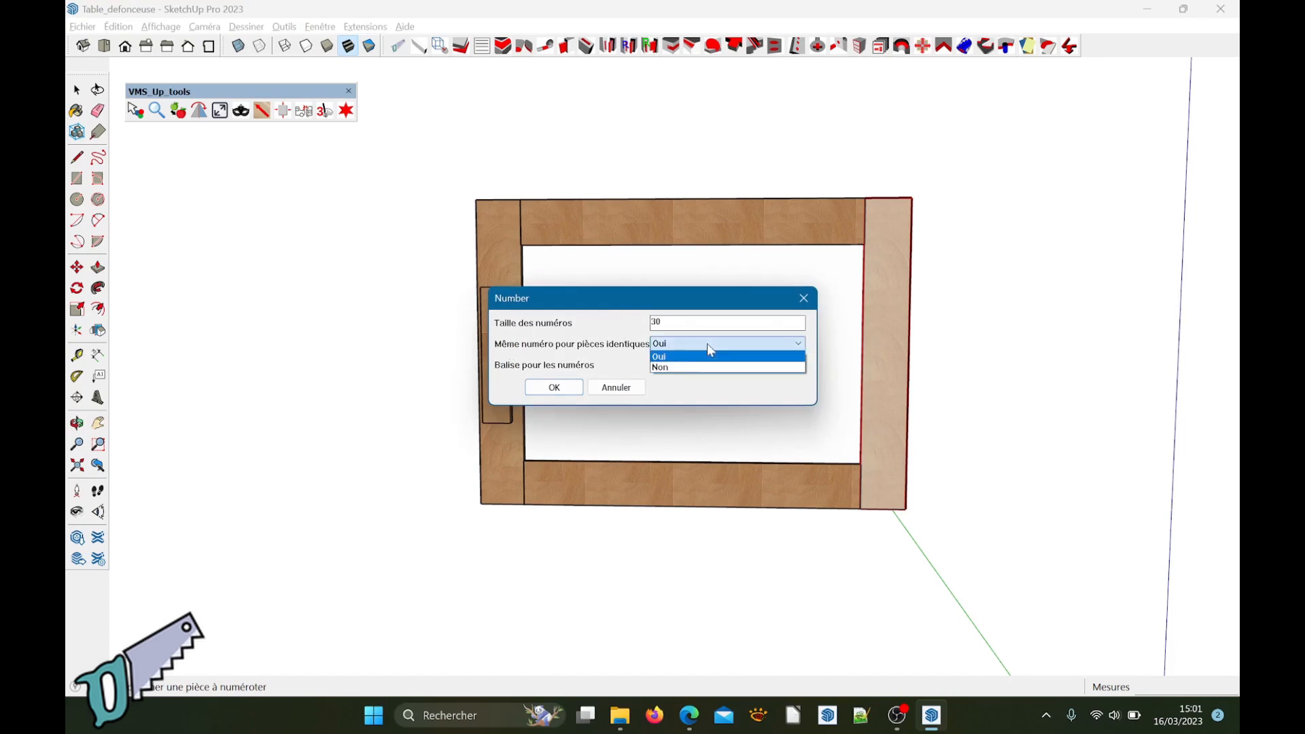
{"action": "left_click", "coordinate": [683, 370]}
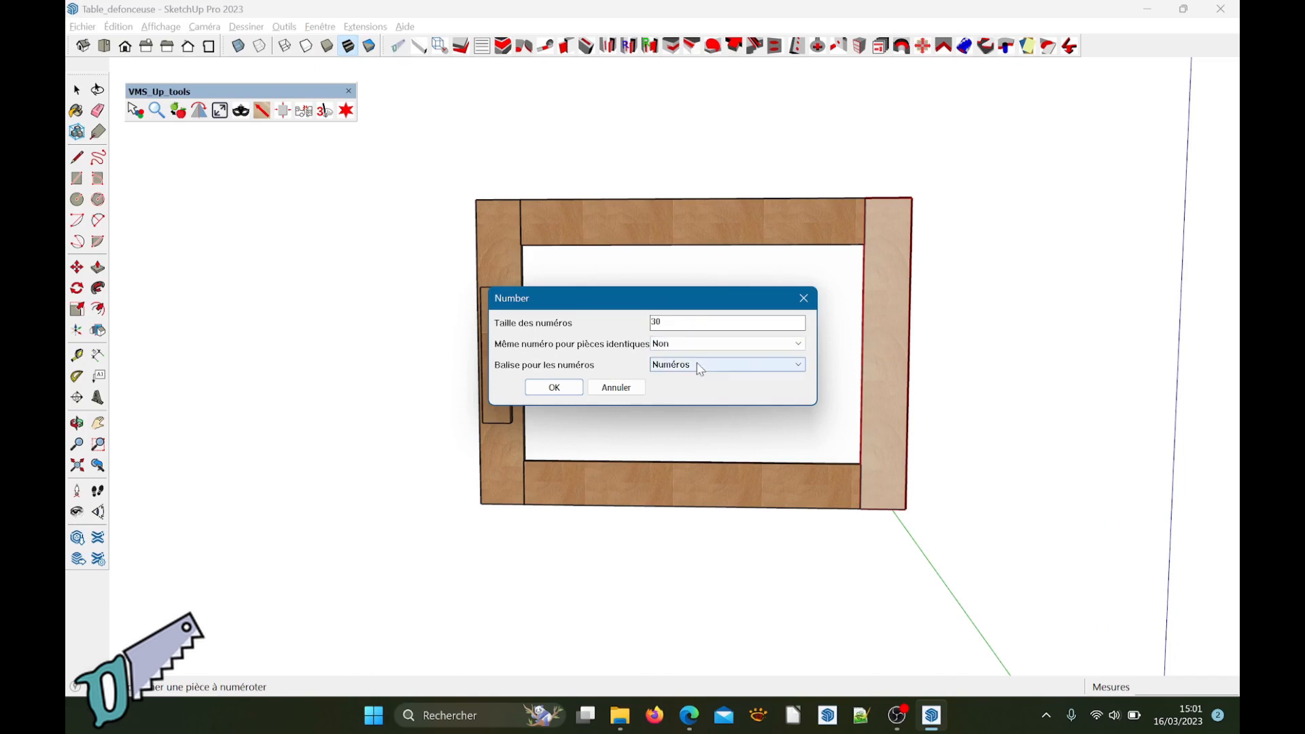
{"action": "left_click", "coordinate": [554, 388]}
Apply automatic numbering to all door parts and reopen the numbering parameters.
{"action": "right_click", "coordinate": [977, 397]}
{"action": "left_click", "coordinate": [1029, 407]}
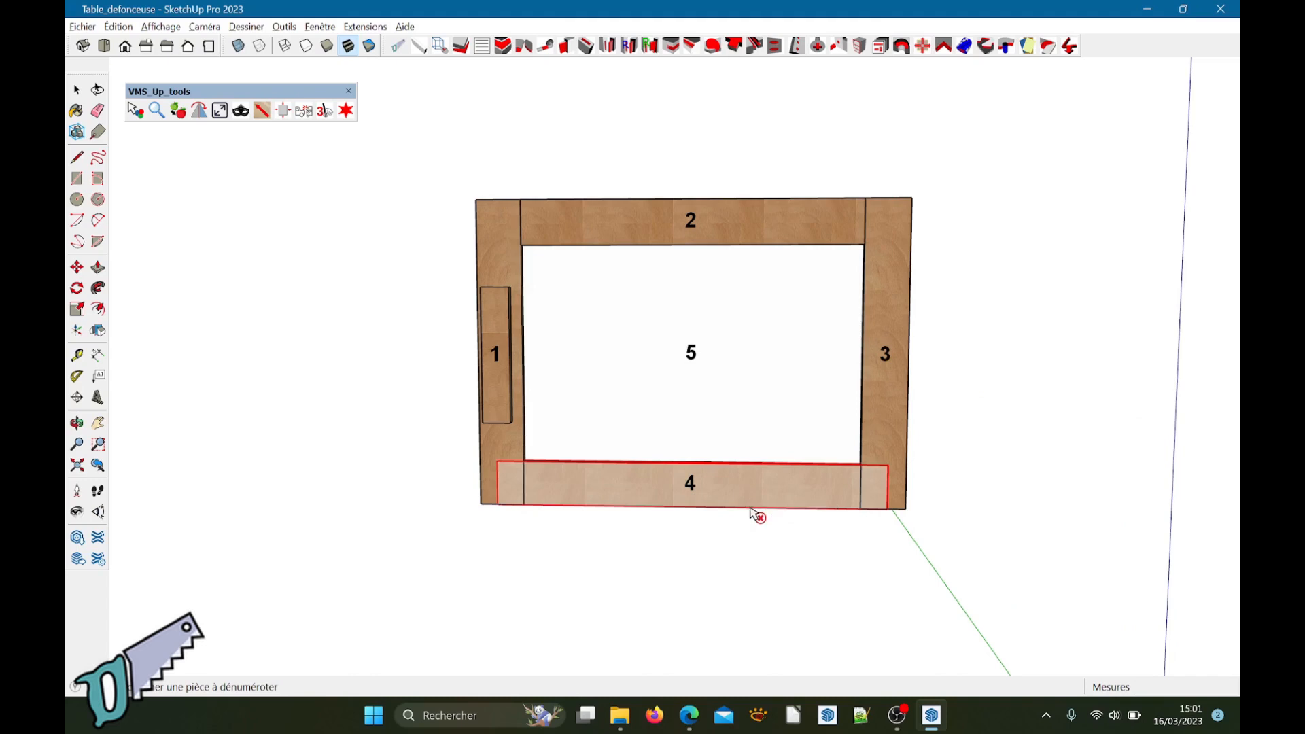
{"action": "right_click", "coordinate": [976, 401]}
{"action": "left_click", "coordinate": [1012, 457]}
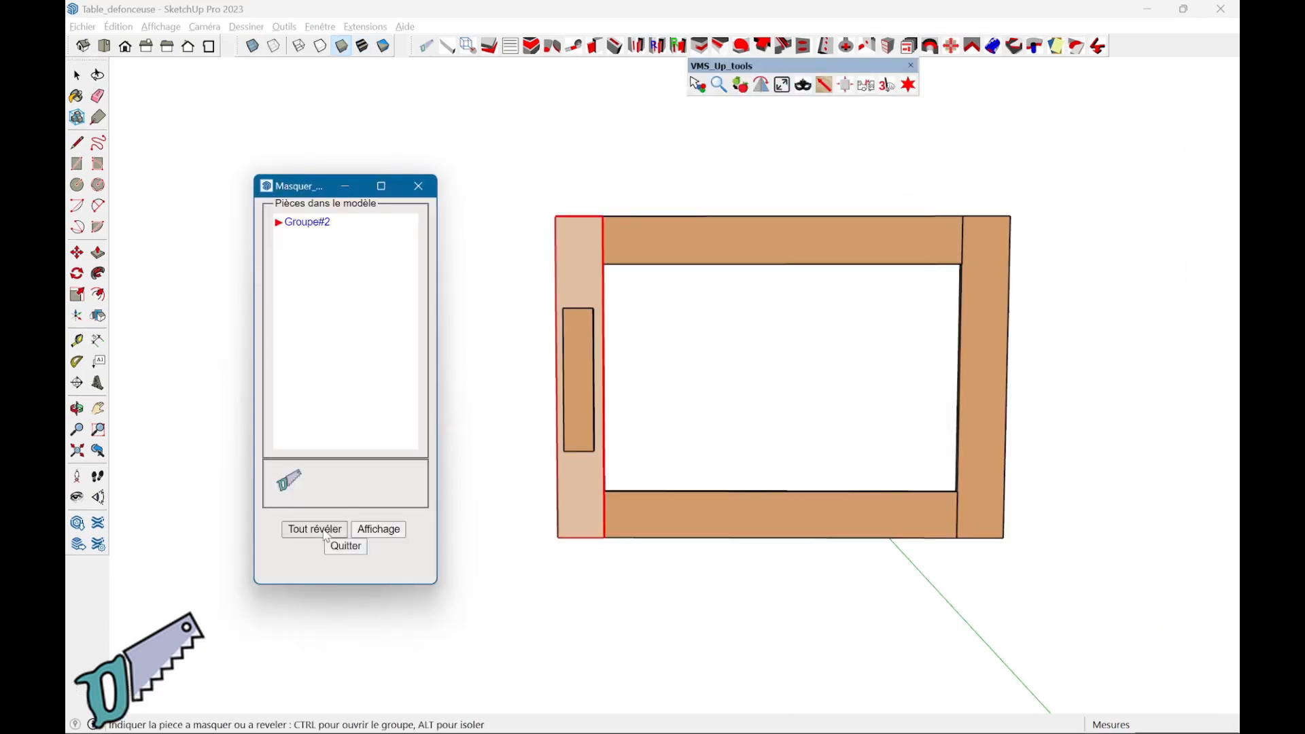
Reveal all hidden parts, then isolate the upper drawer group and close the masking tool.
{"action": "left_click", "coordinate": [316, 529]}
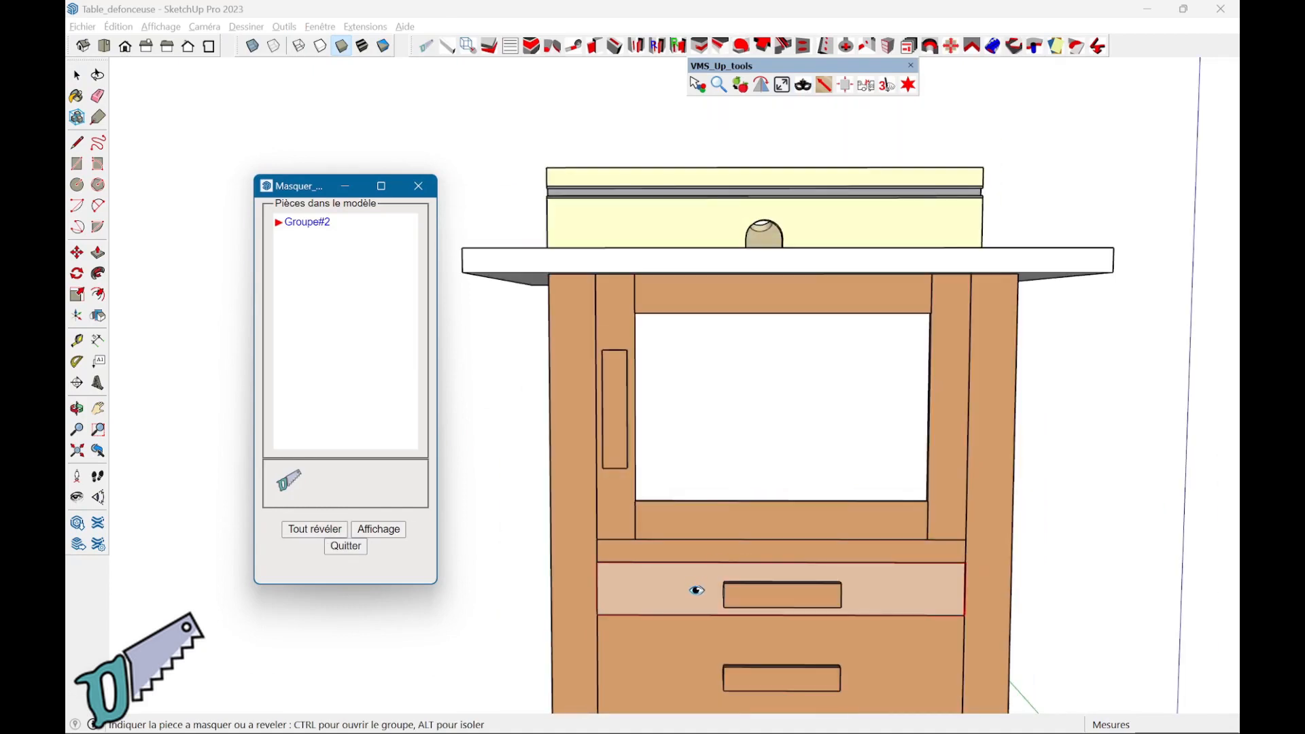
{"action": "key", "text": "ctrl"}
{"action": "key", "text": "alt"}
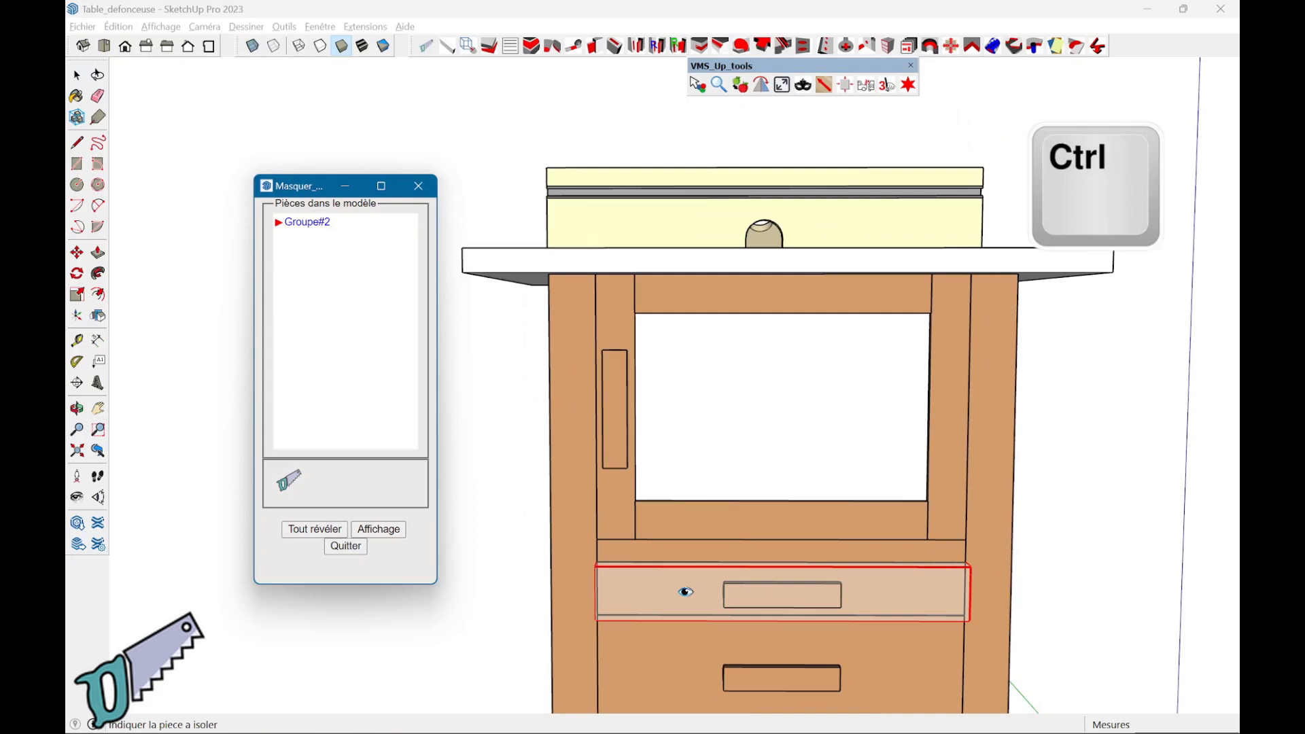
{"action": "left_click", "coordinate": [686, 592], "text": "ctrl+alt"}
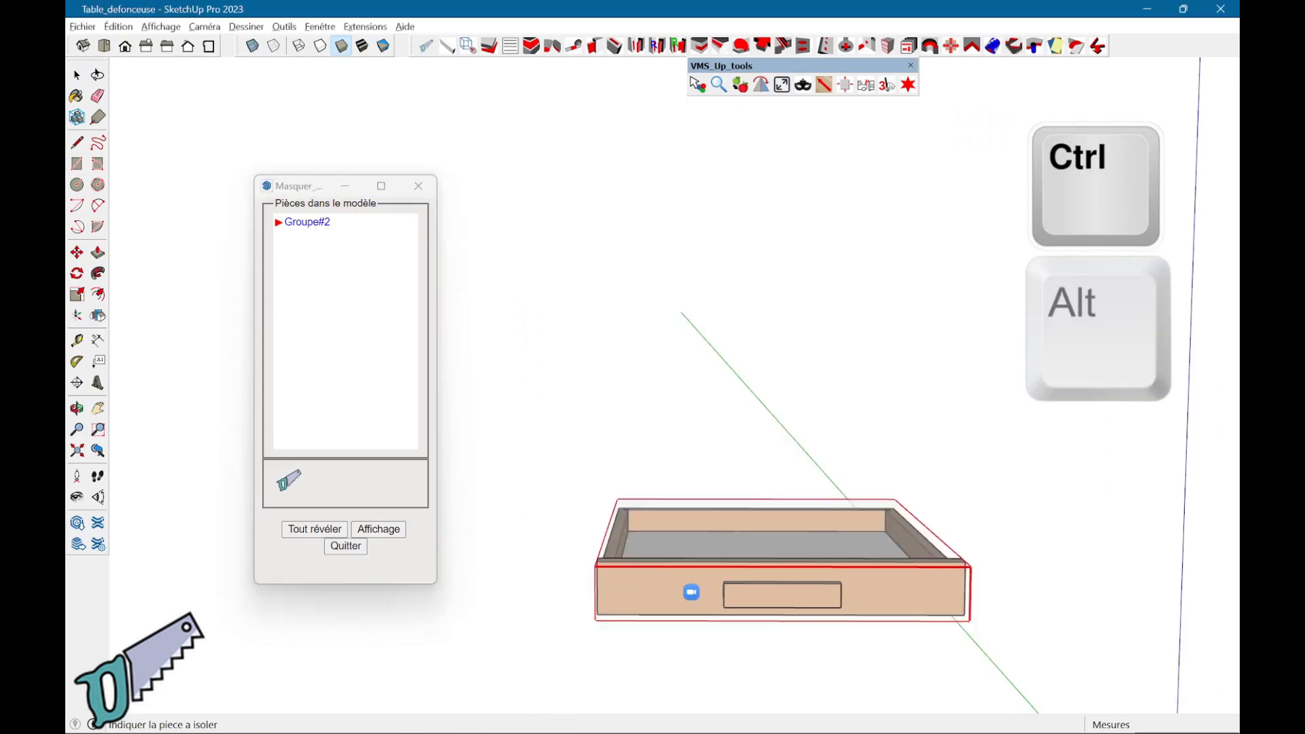
{"action": "left_click", "coordinate": [343, 547]}
Apply automatic numbering to the parts of the isolated upper drawer.
{"action": "scroll", "coordinate": [564, 445], "scroll_direction": "down", "scroll_amount": 1}
{"action": "middle_click_drag", "start_coordinate": [563, 446], "coordinate": [468, 537]}
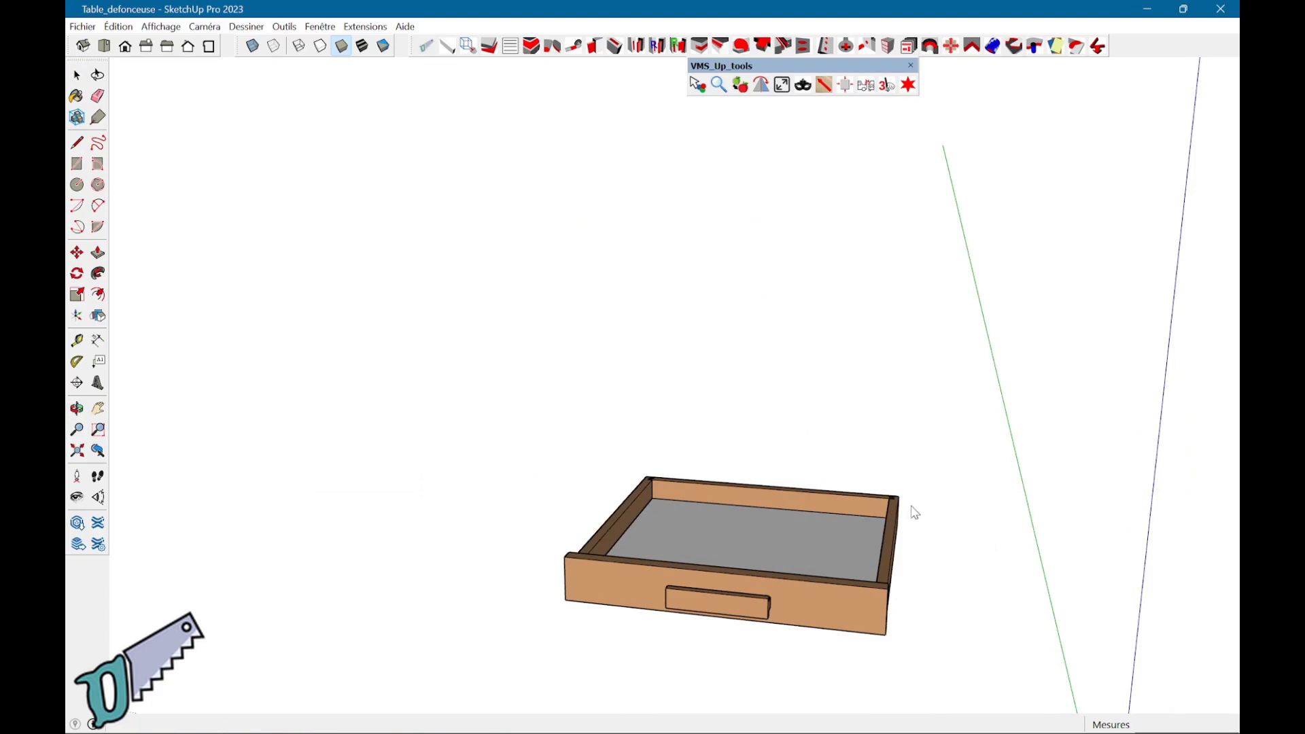
{"action": "right_click", "coordinate": [925, 515]}
{"action": "left_click", "coordinate": [950, 524]}
{"action": "middle_click_drag", "start_coordinate": [830, 561], "coordinate": [772, 591]}
{"action": "mouse_move", "coordinate": [766, 537]}
{"action": "middle_mouse_down"}
{"action": "mouse_move", "coordinate": [868, 534]}
{"action": "mouse_move", "coordinate": [859, 489]}
{"action": "mouse_move", "coordinate": [908, 475]}
{"action": "middle_mouse_up"}
{"action": "middle_click_drag", "start_coordinate": [802, 504], "coordinate": [879, 467]}
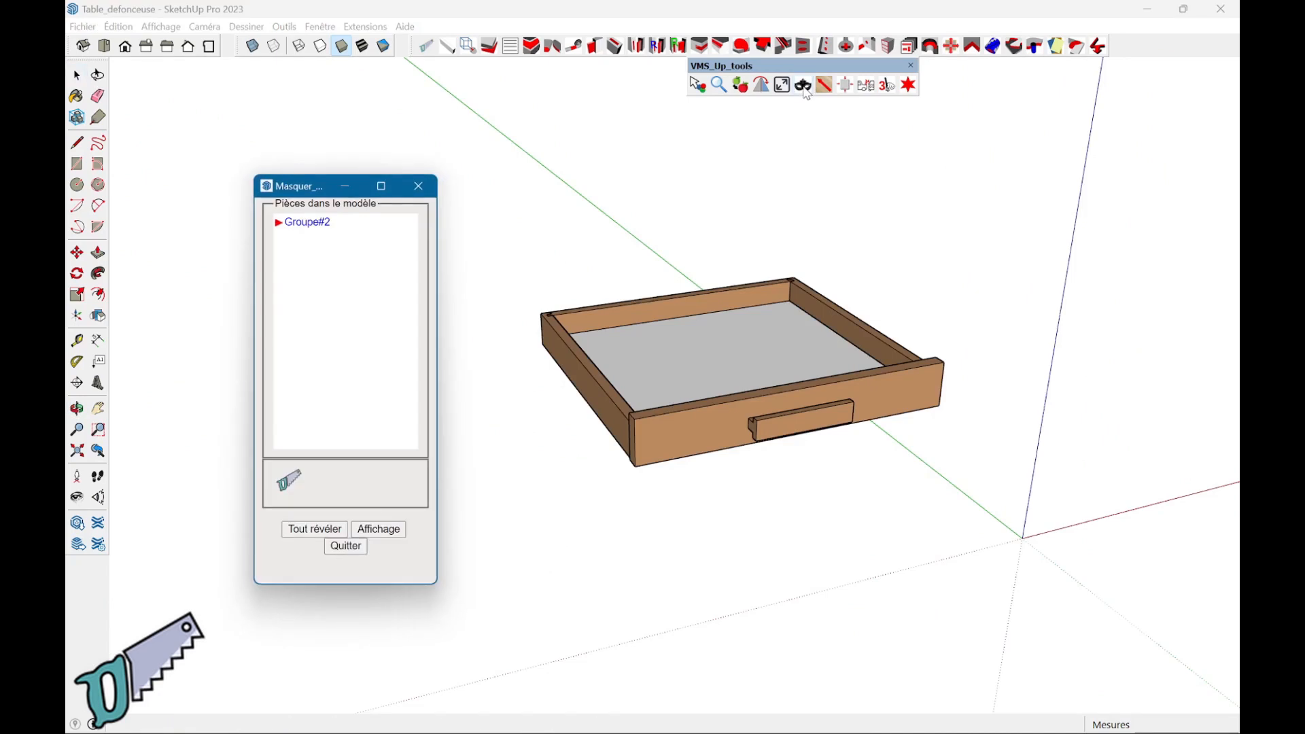
Reveal the complete router table again and close the masking tool.
{"action": "left_click", "coordinate": [326, 534]}
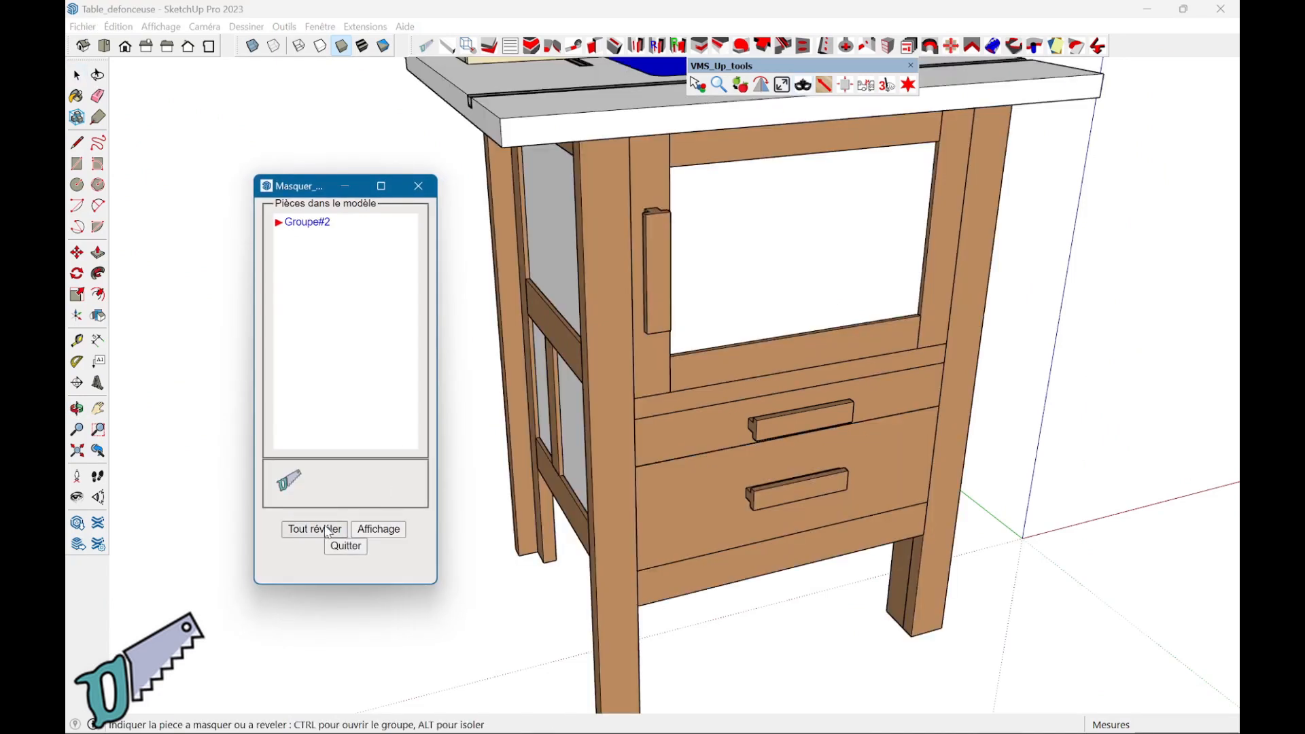
{"action": "scroll", "coordinate": [700, 399], "scroll_direction": "down", "scroll_amount": 3}
{"action": "left_click", "coordinate": [347, 547]}
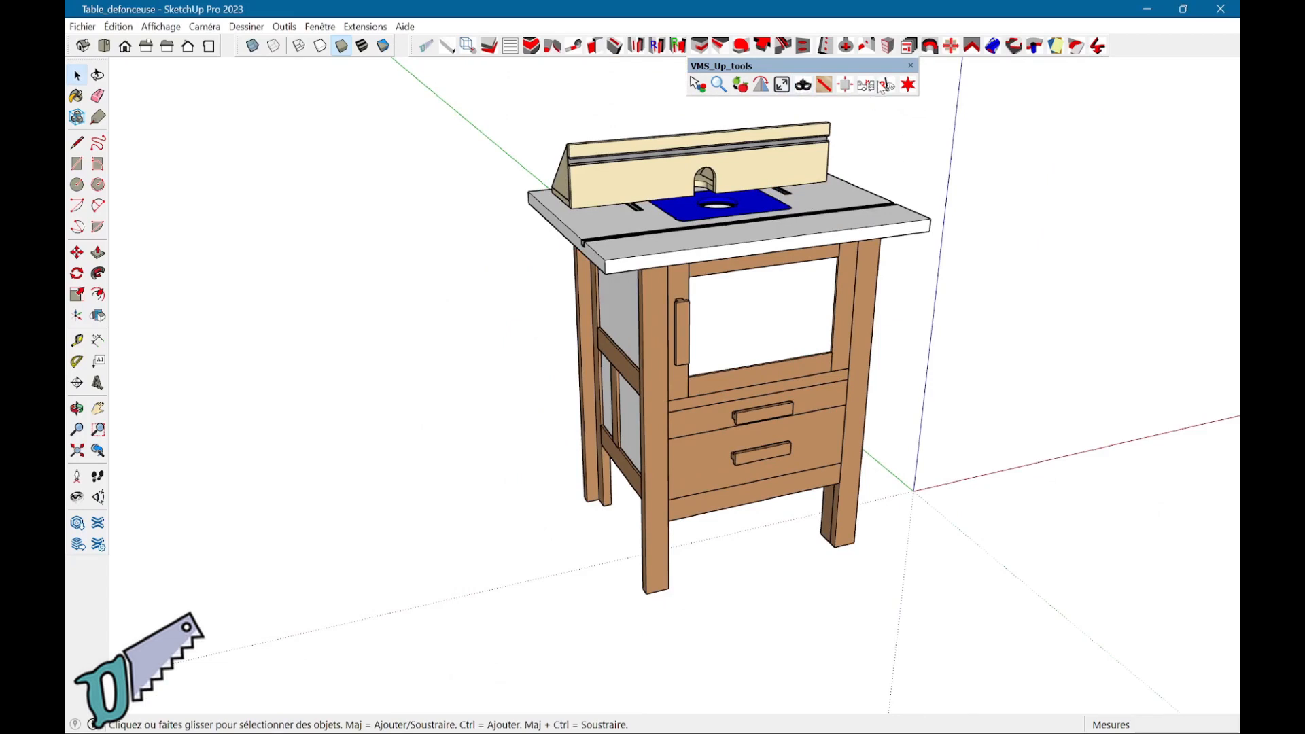
Apply automatic numbering to the parts of the complete router table.
{"action": "left_click", "coordinate": [888, 86]}
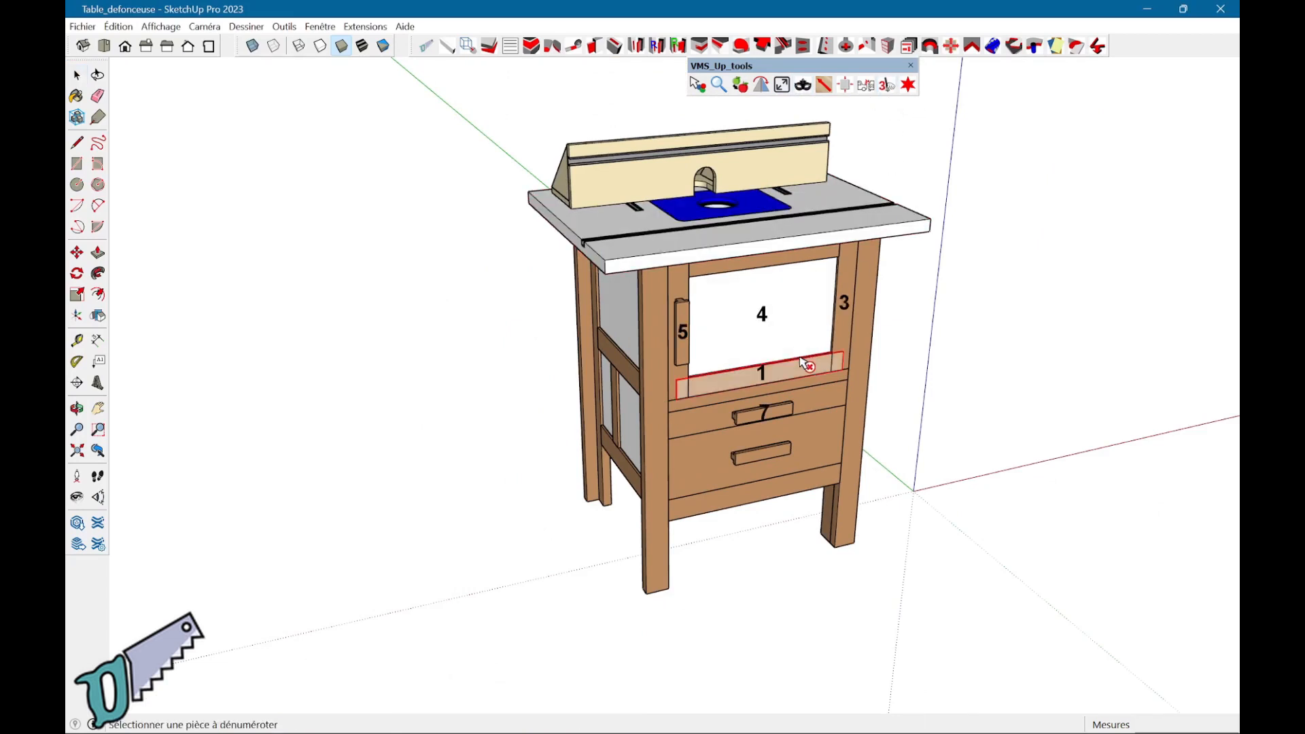
{"action": "middle_click_drag", "start_coordinate": [893, 372], "coordinate": [816, 418]}
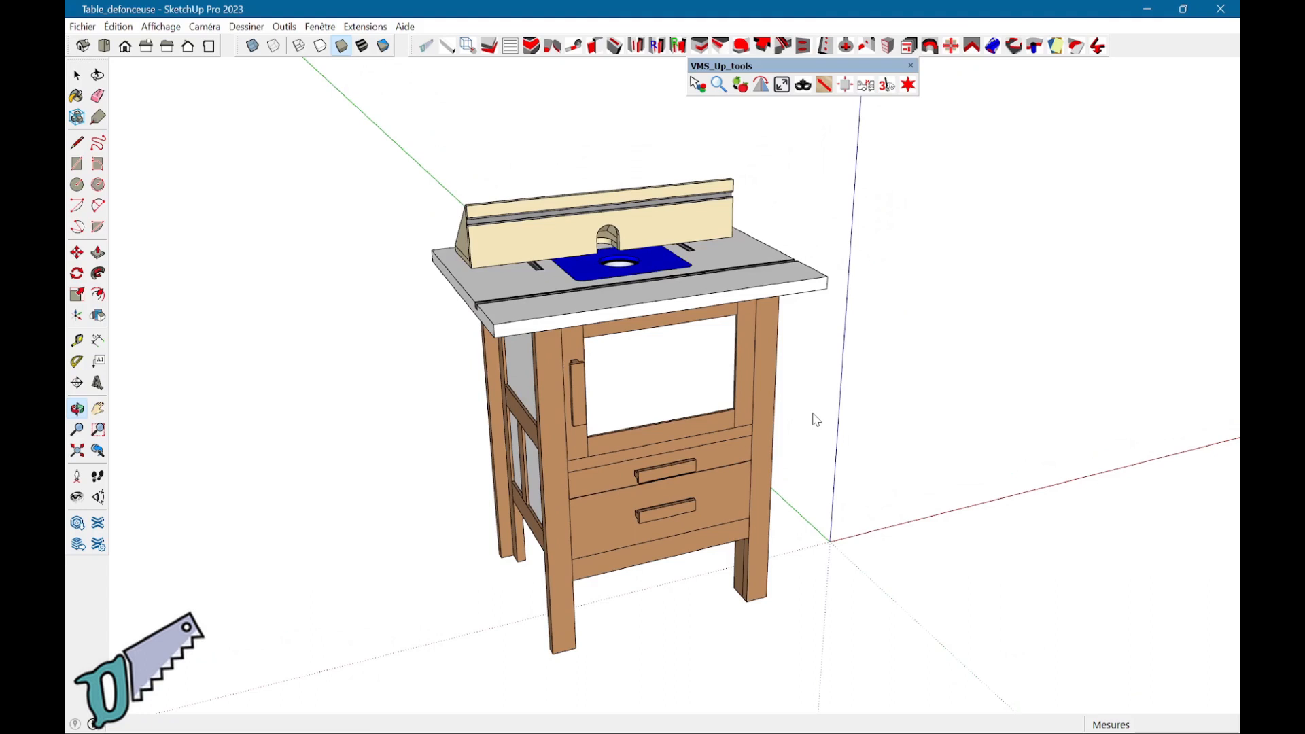
{"action": "right_click", "coordinate": [816, 419]}
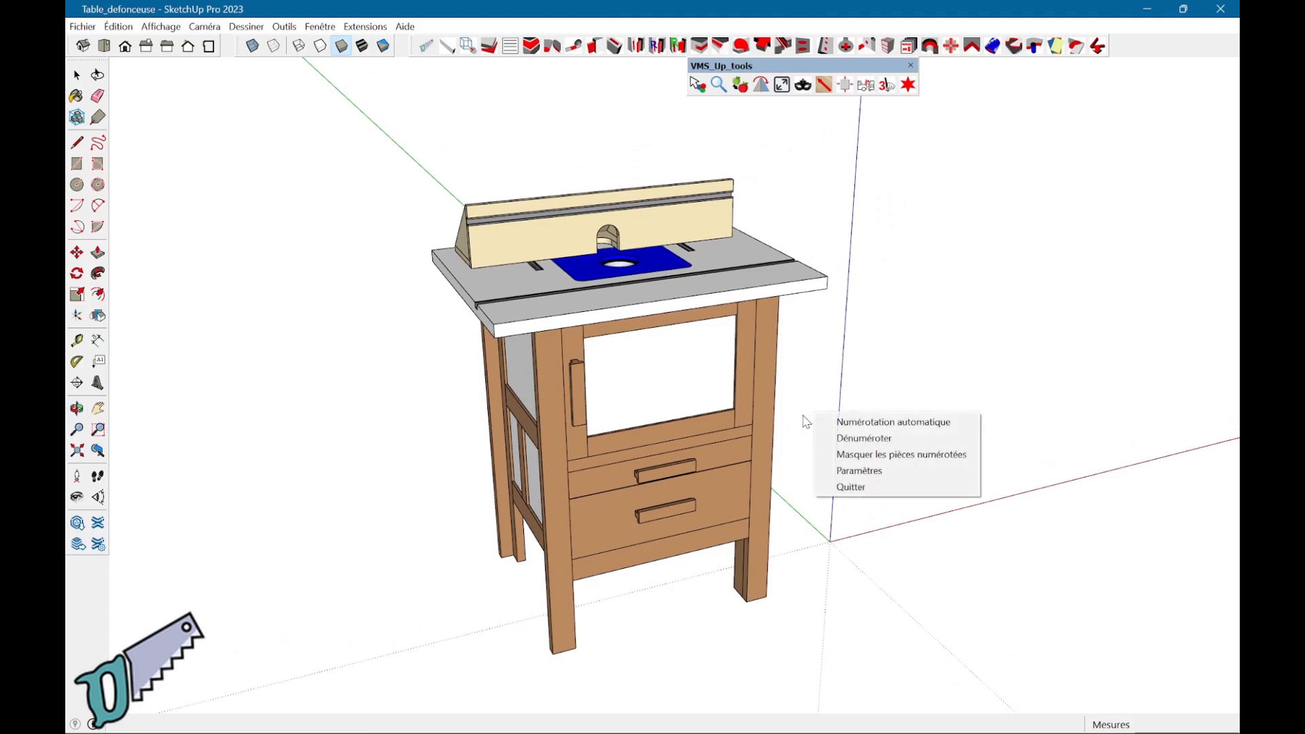
{"action": "left_click", "coordinate": [849, 422]}
{"action": "middle_click_drag", "start_coordinate": [727, 469], "coordinate": [692, 398]}
{"action": "middle_click_drag", "start_coordinate": [674, 282], "coordinate": [556, 421]}
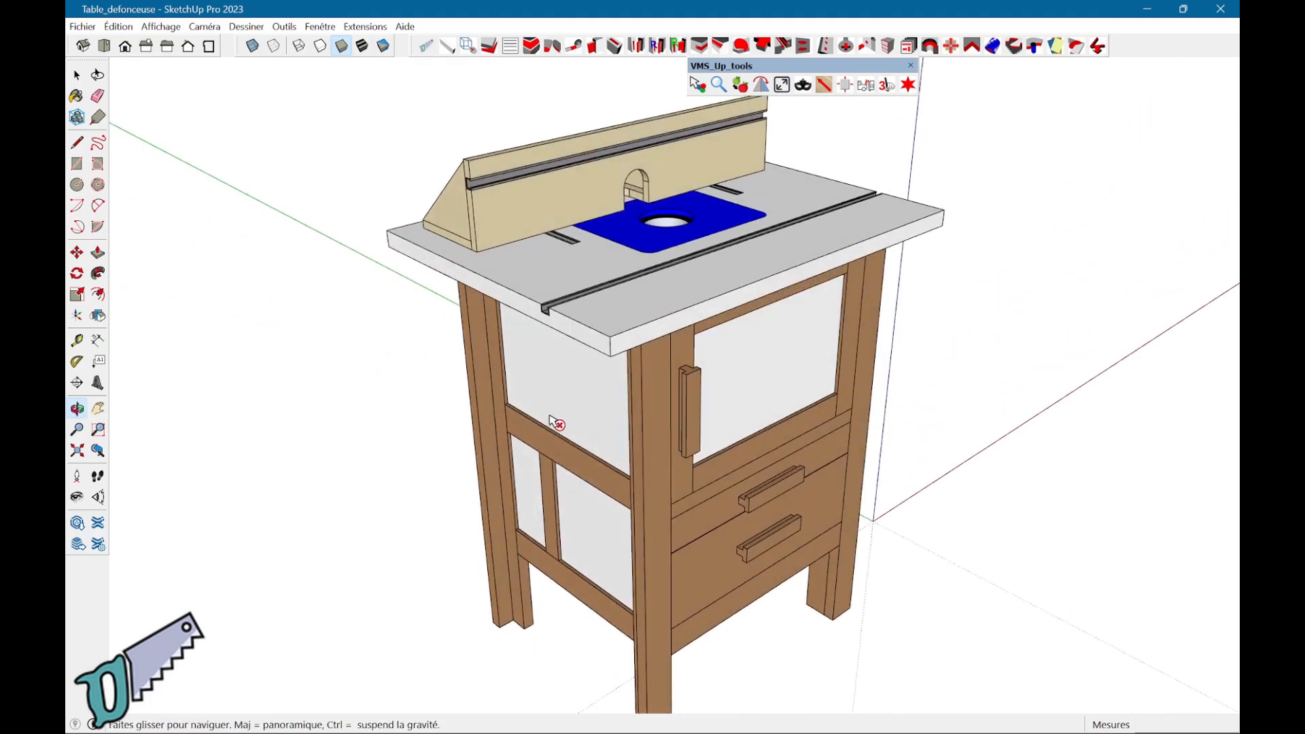
{"action": "middle_click_drag", "start_coordinate": [680, 418], "coordinate": [444, 422]}
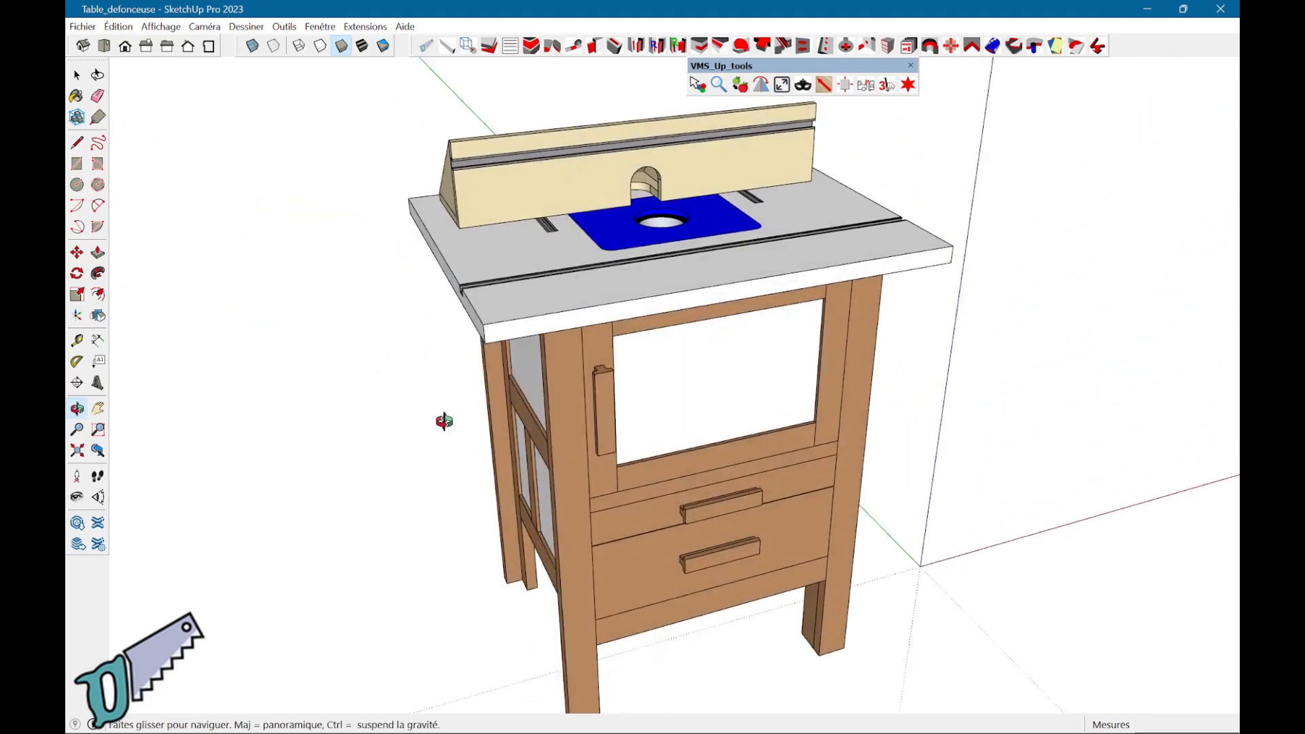
{"action": "middle_click_drag", "start_coordinate": [796, 408], "coordinate": [815, 429]}
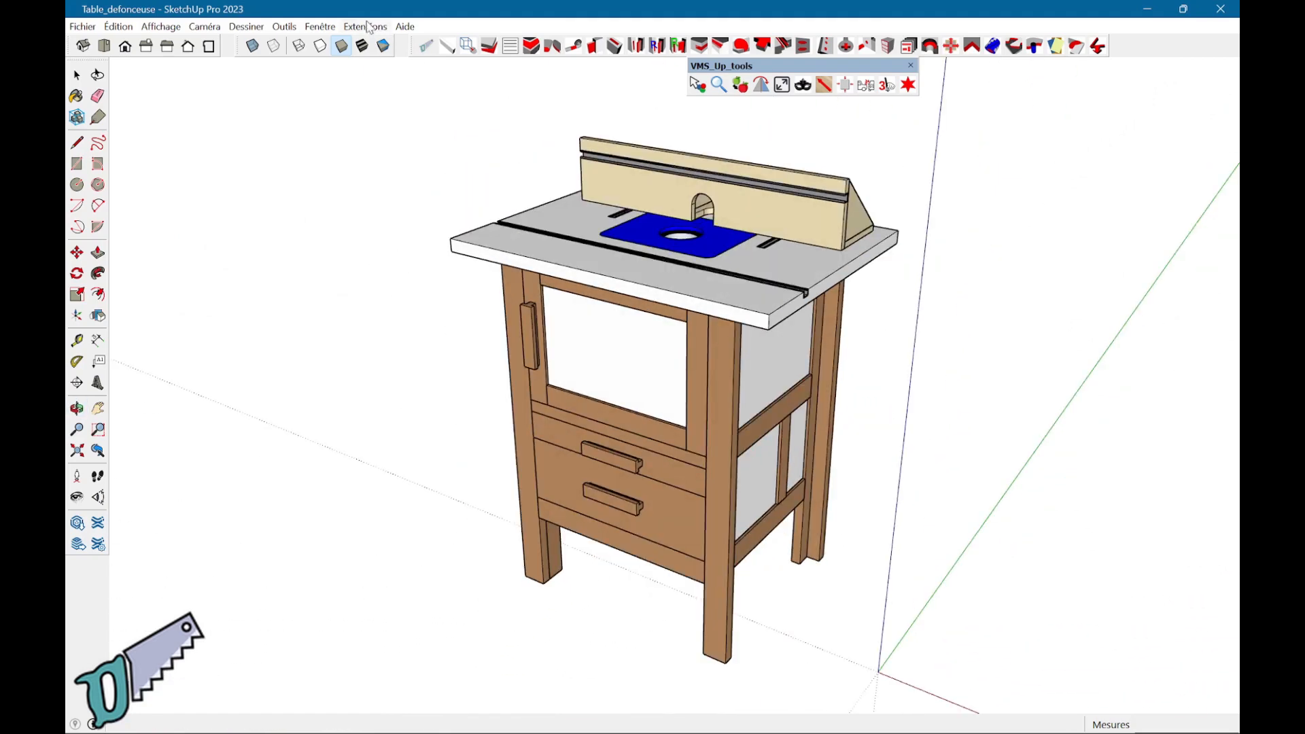
Open the VMS_Up cut list editor (Edition_fiche).
{"action": "left_click", "coordinate": [369, 27]}
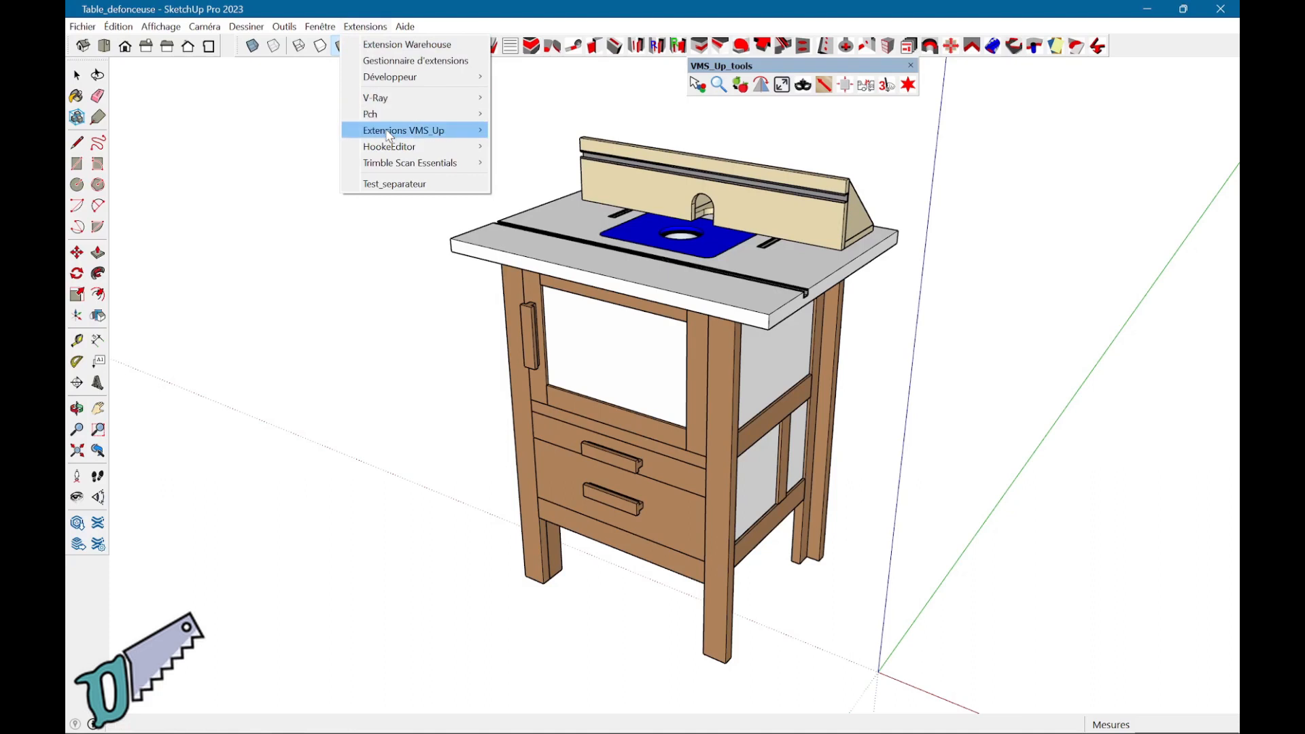
{"action": "mouse_move", "coordinate": [386, 134]}
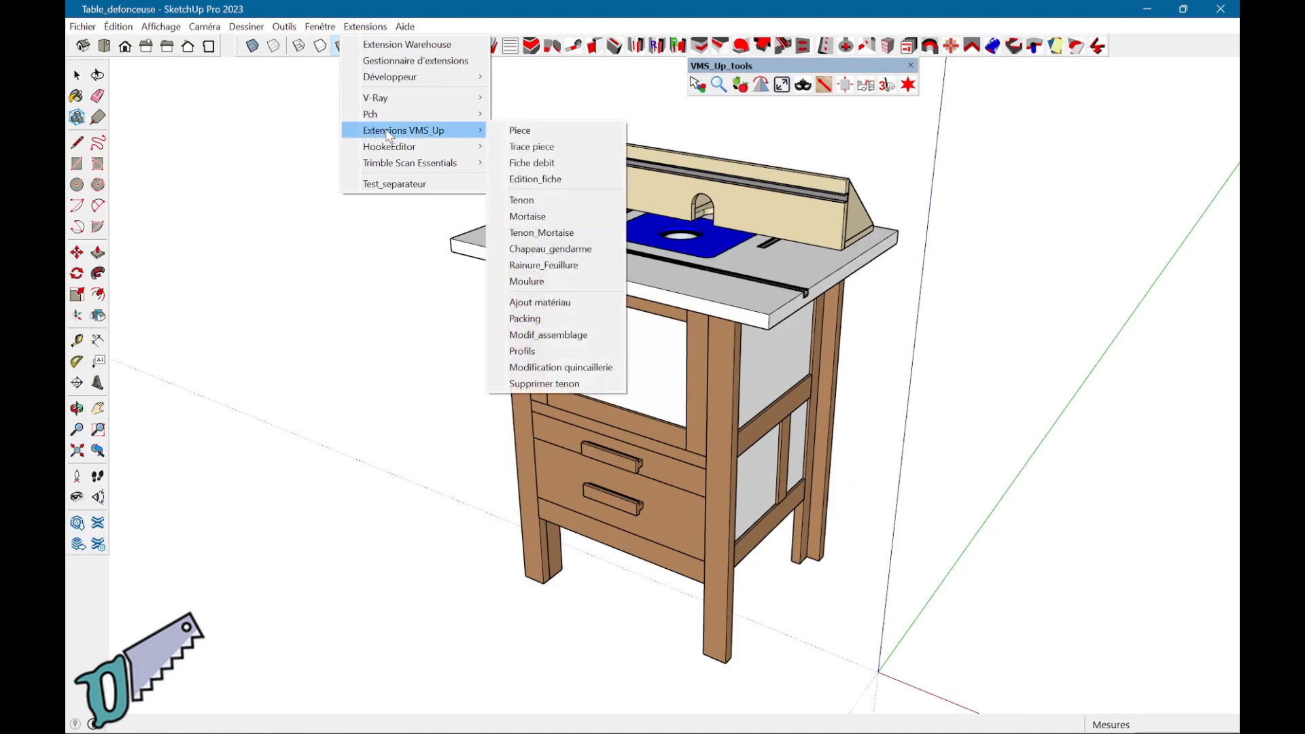
{"action": "left_click", "coordinate": [563, 181]}
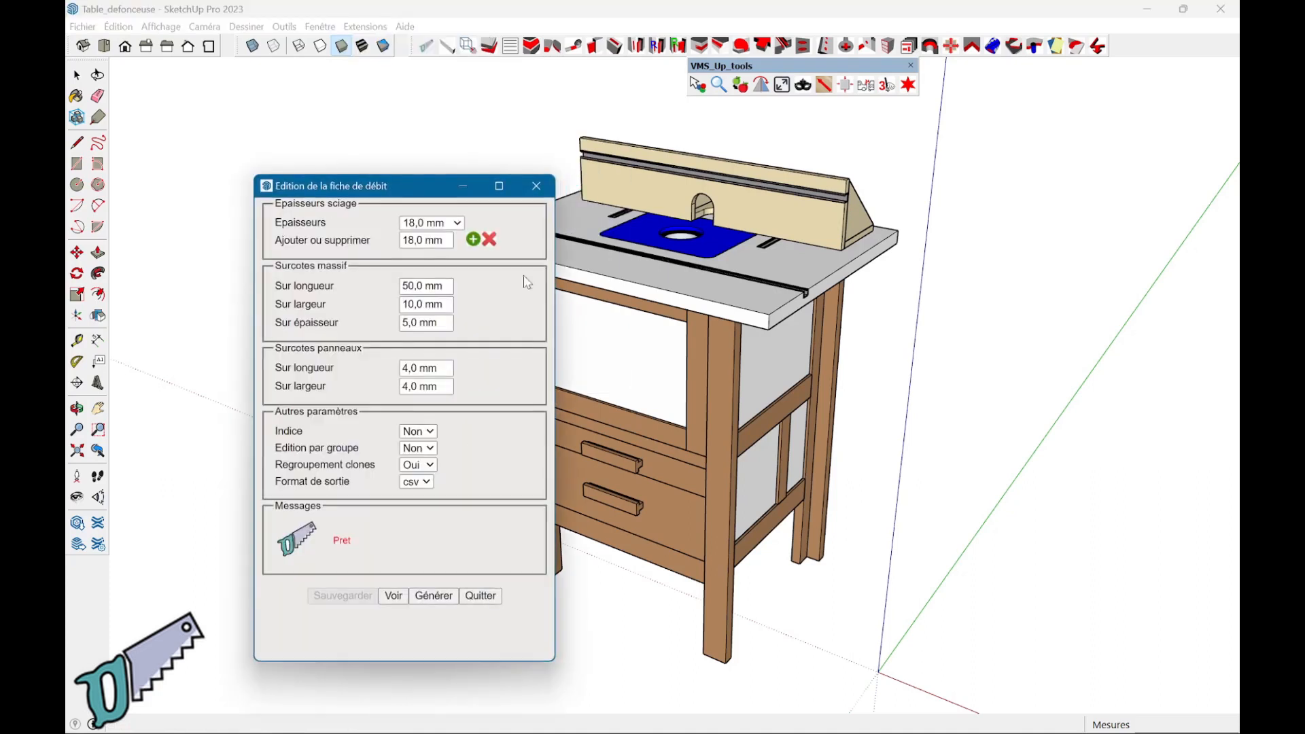
Preview the generated cut list and read through its beech, melamine and no-material parts.
{"action": "left_click", "coordinate": [394, 596]}
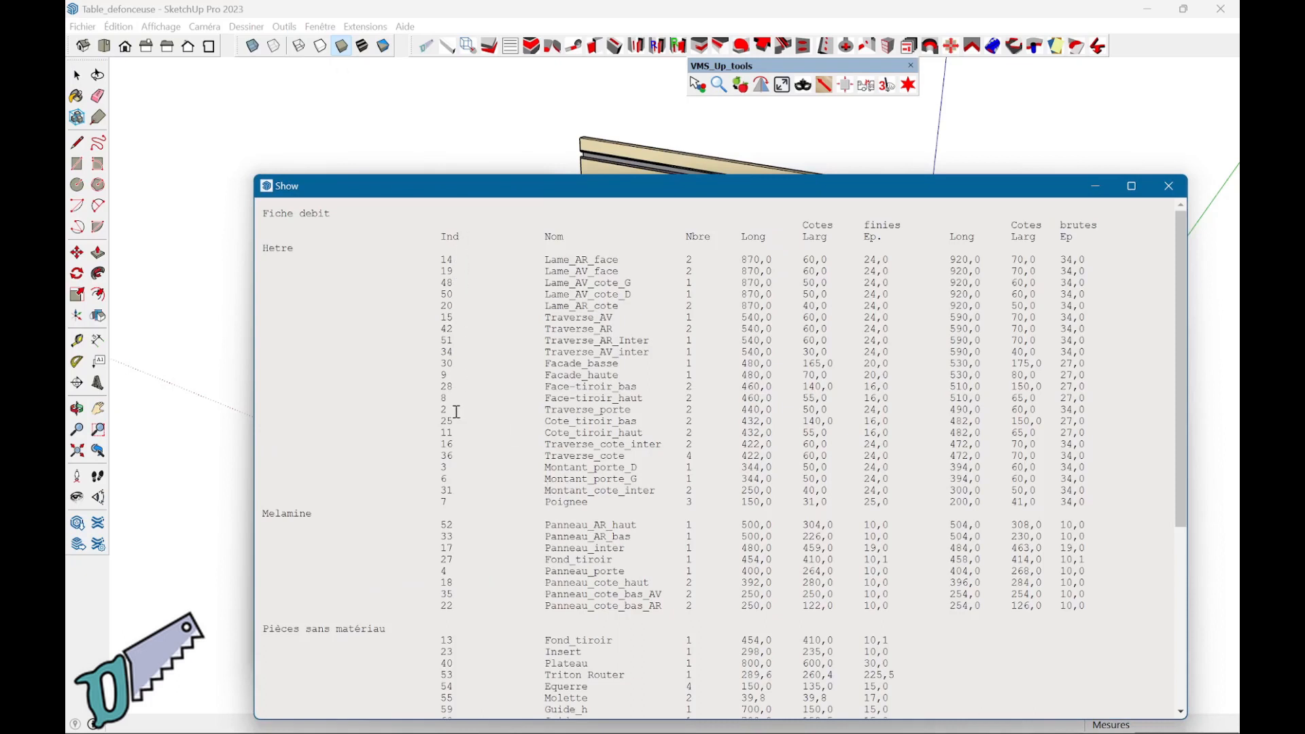
{"action": "scroll", "coordinate": [457, 412], "scroll_direction": "down", "scroll_amount": 7}
{"action": "scroll", "coordinate": [457, 437], "scroll_direction": "up", "scroll_amount": 7}
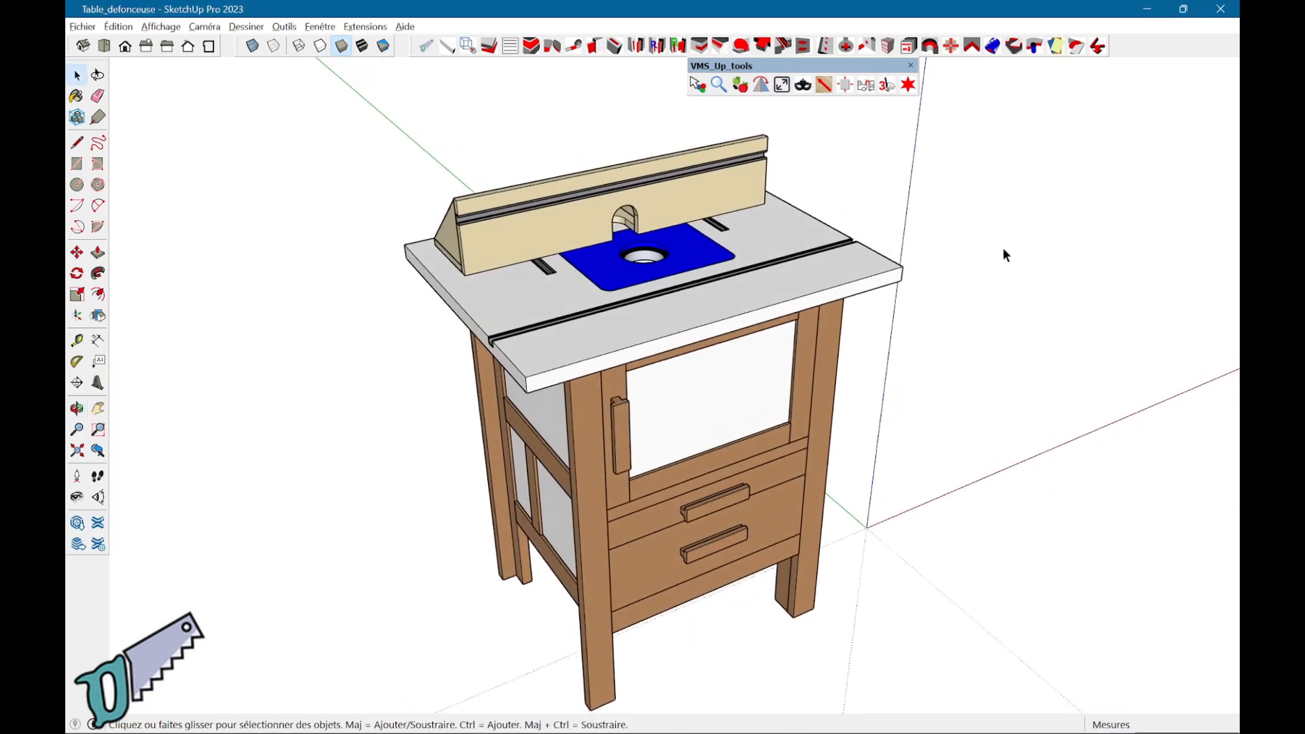
Find the Guide group with the part search tool, isolate it and freeze that display.
{"action": "left_click", "coordinate": [719, 86]}
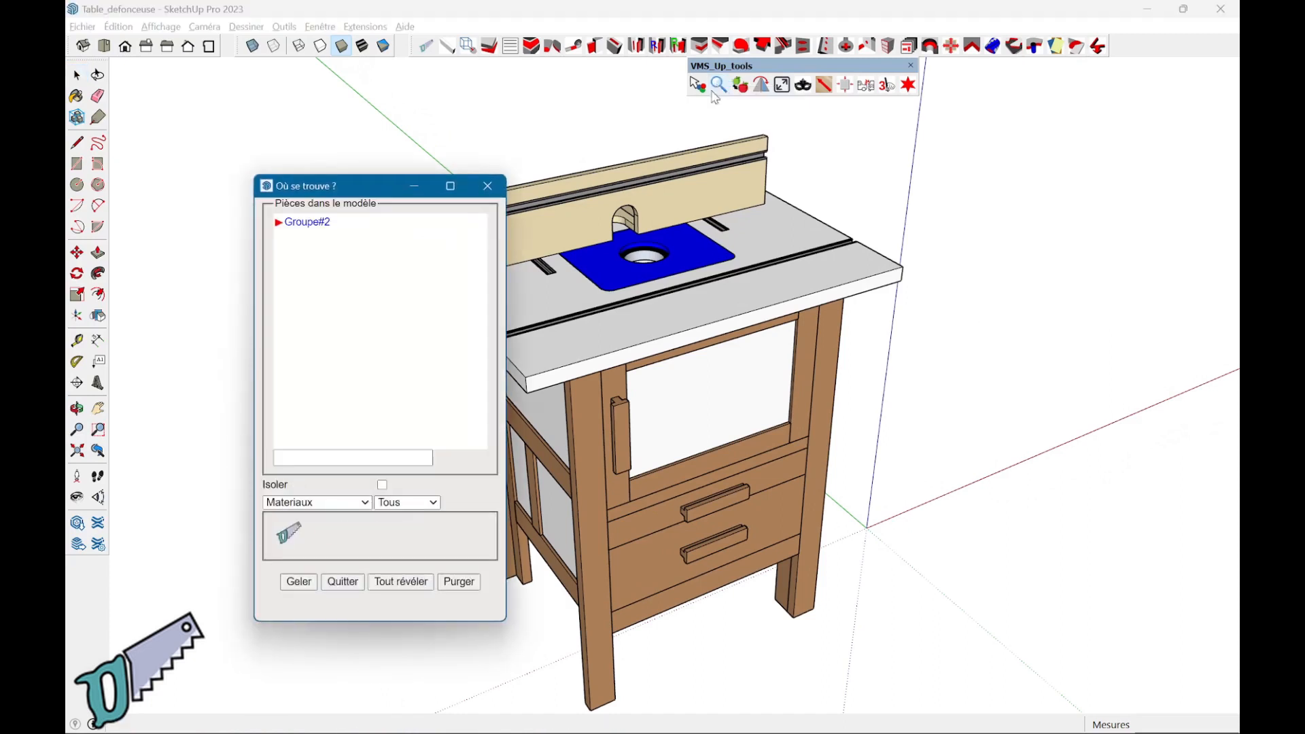
{"action": "left_click", "coordinate": [278, 223]}
{"action": "scroll", "coordinate": [315, 310], "scroll_direction": "down", "scroll_amount": 3}
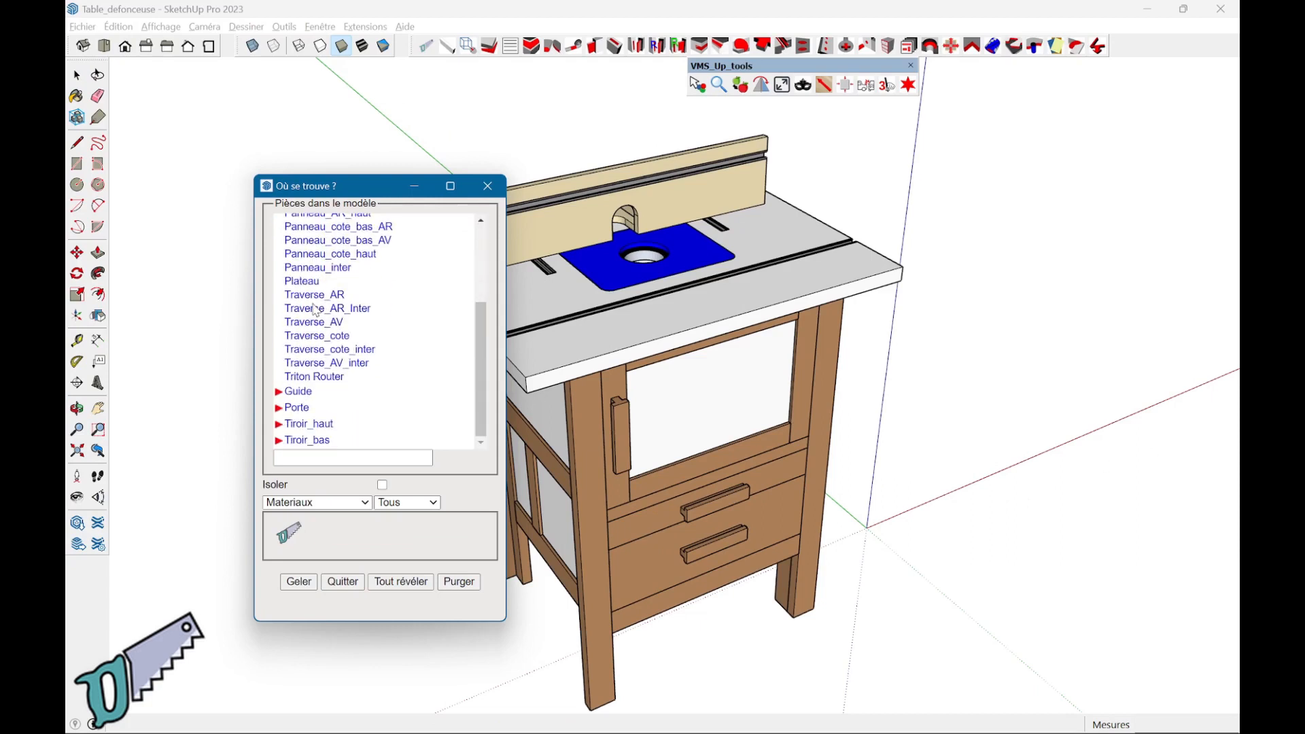
{"action": "left_click", "coordinate": [298, 392]}
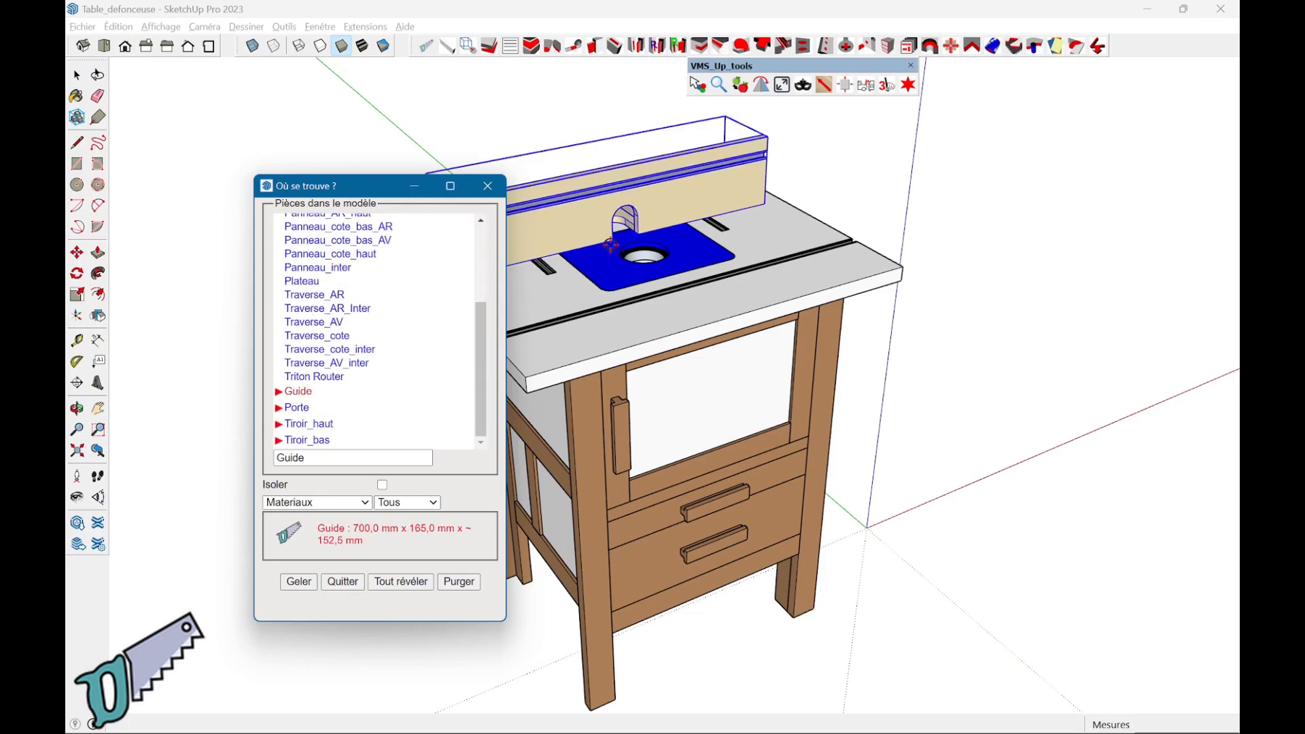
{"action": "left_click", "coordinate": [382, 485]}
{"action": "left_click", "coordinate": [298, 581]}
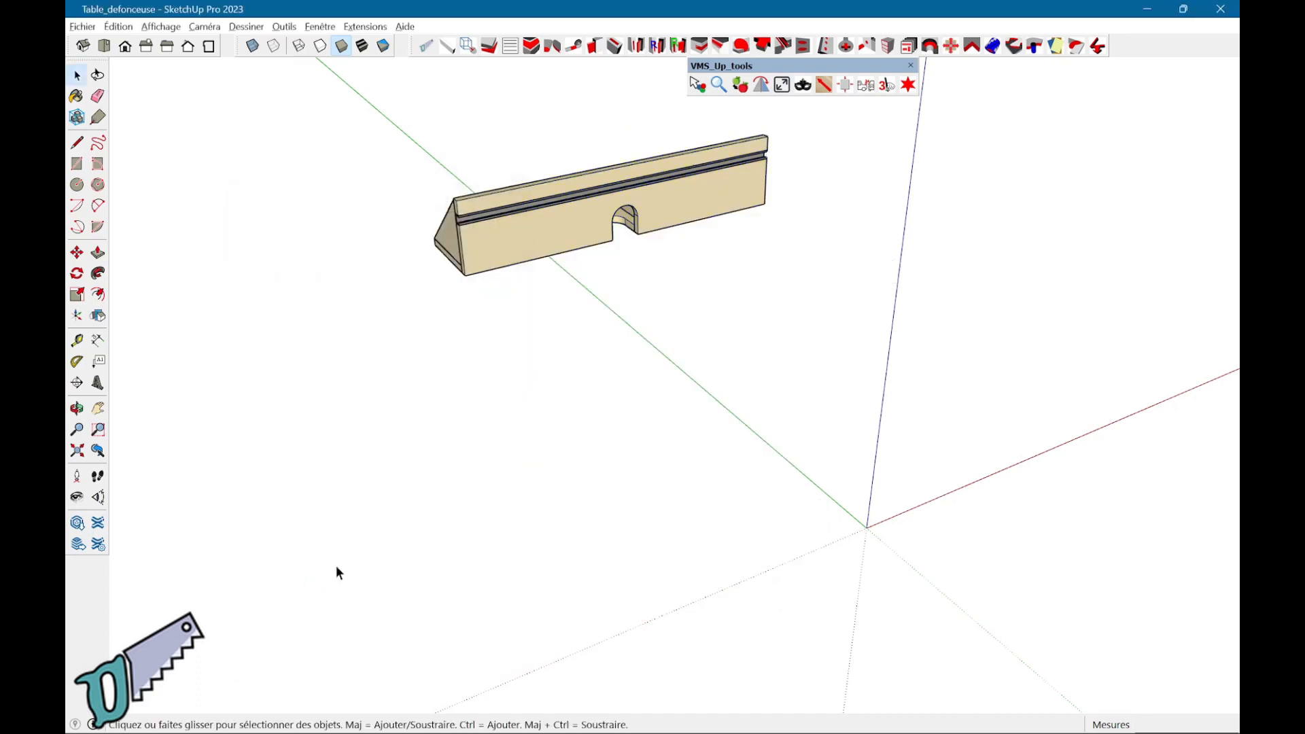
Explode the isolated guide into a scene named Explode with an offset of 2, without keeping groups or materials.
{"action": "scroll", "coordinate": [435, 472], "scroll_direction": "down", "scroll_amount": 2}
{"action": "scroll", "coordinate": [435, 471], "scroll_direction": "up", "scroll_amount": 3}
{"action": "middle_click_drag", "start_coordinate": [548, 362], "coordinate": [527, 605], "text": "shift"}
{"action": "left_click", "coordinate": [658, 296]}
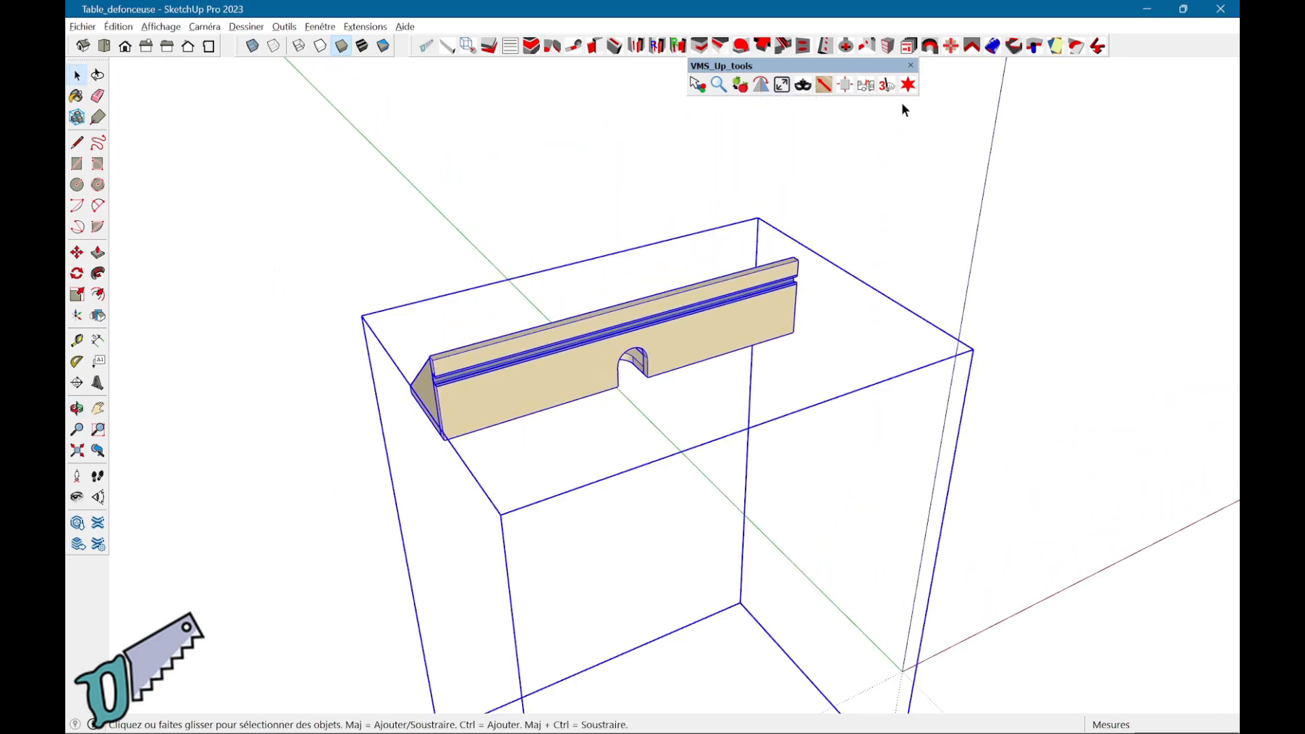
{"action": "left_click", "coordinate": [908, 86]}
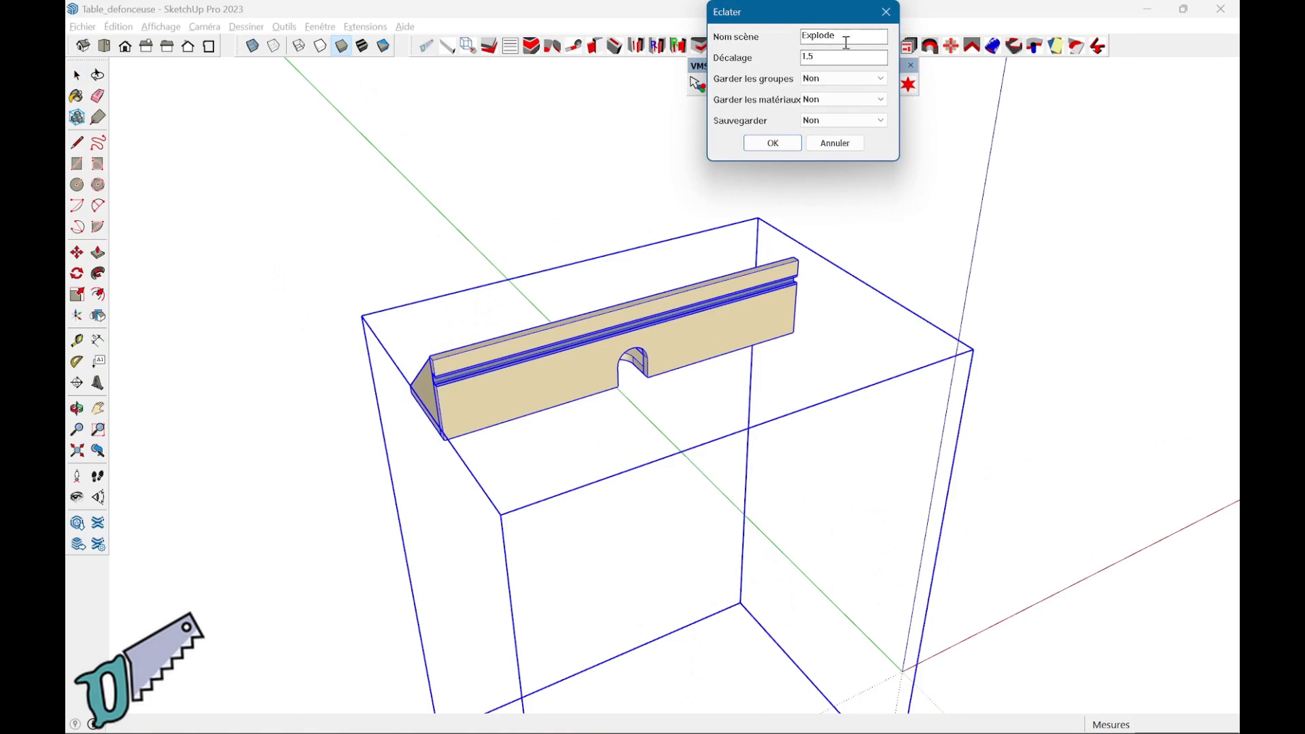
{"action": "left_click_drag", "start_coordinate": [842, 56], "coordinate": [794, 56]}
{"action": "type", "text": "2"}
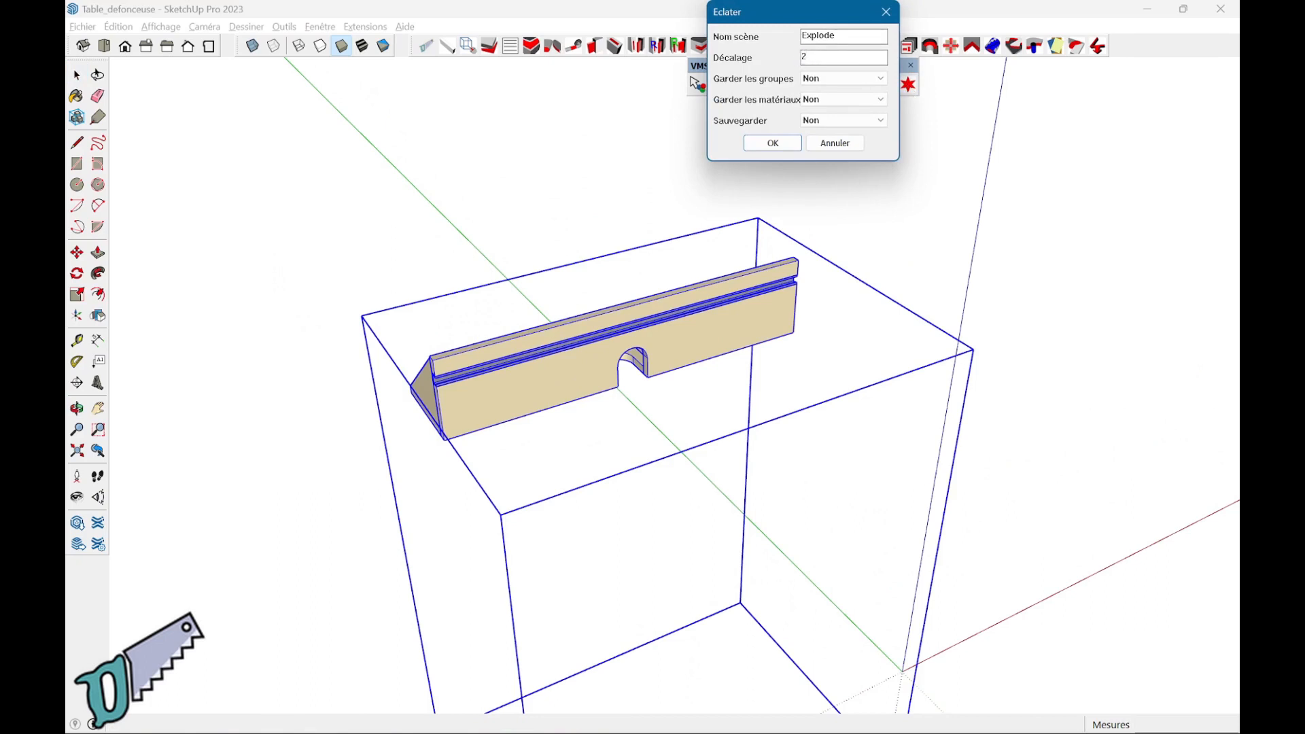
{"action": "left_click", "coordinate": [773, 143]}
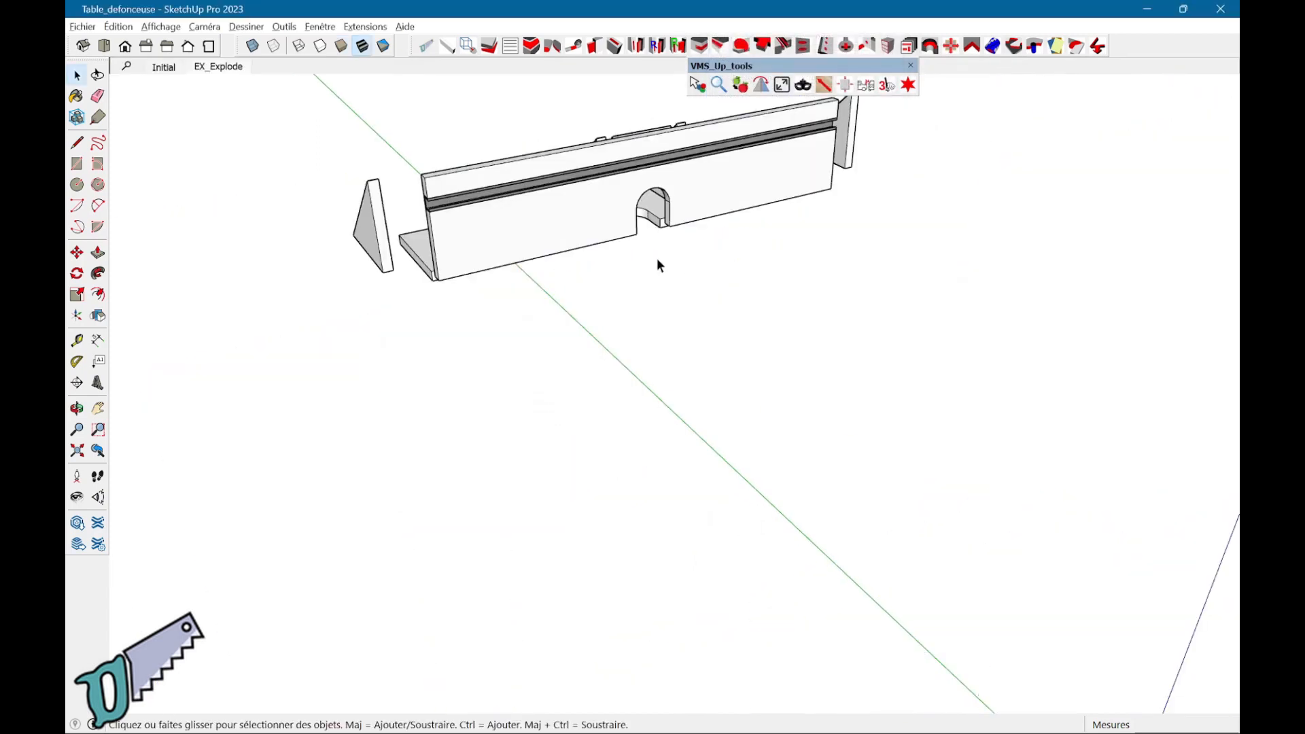
Display the part numbers on the exploded guide and place the numbering in the model.
{"action": "middle_click_drag", "start_coordinate": [715, 385], "coordinate": [1054, 286]}
{"action": "middle_click_drag", "start_coordinate": [711, 515], "coordinate": [890, 538], "text": "shift"}
{"action": "left_click", "coordinate": [888, 86]}
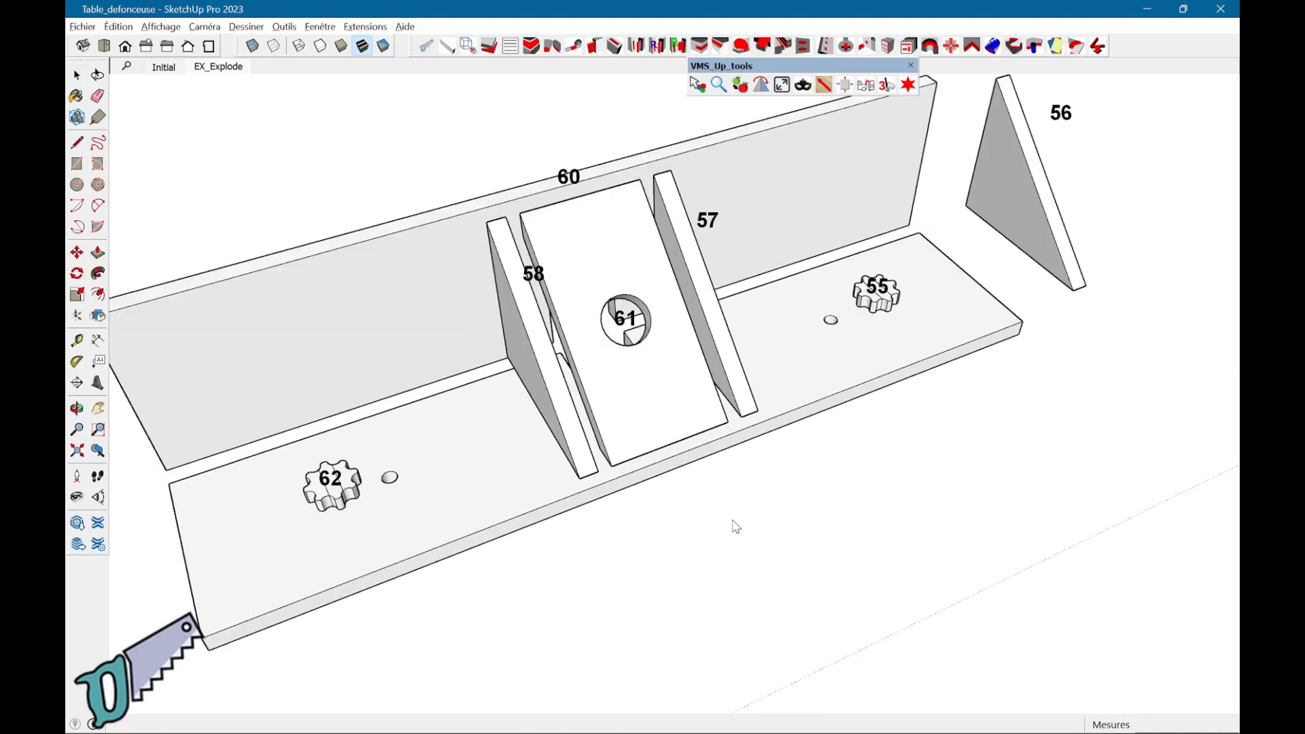
{"action": "middle_click_drag", "start_coordinate": [727, 524], "coordinate": [697, 535]}
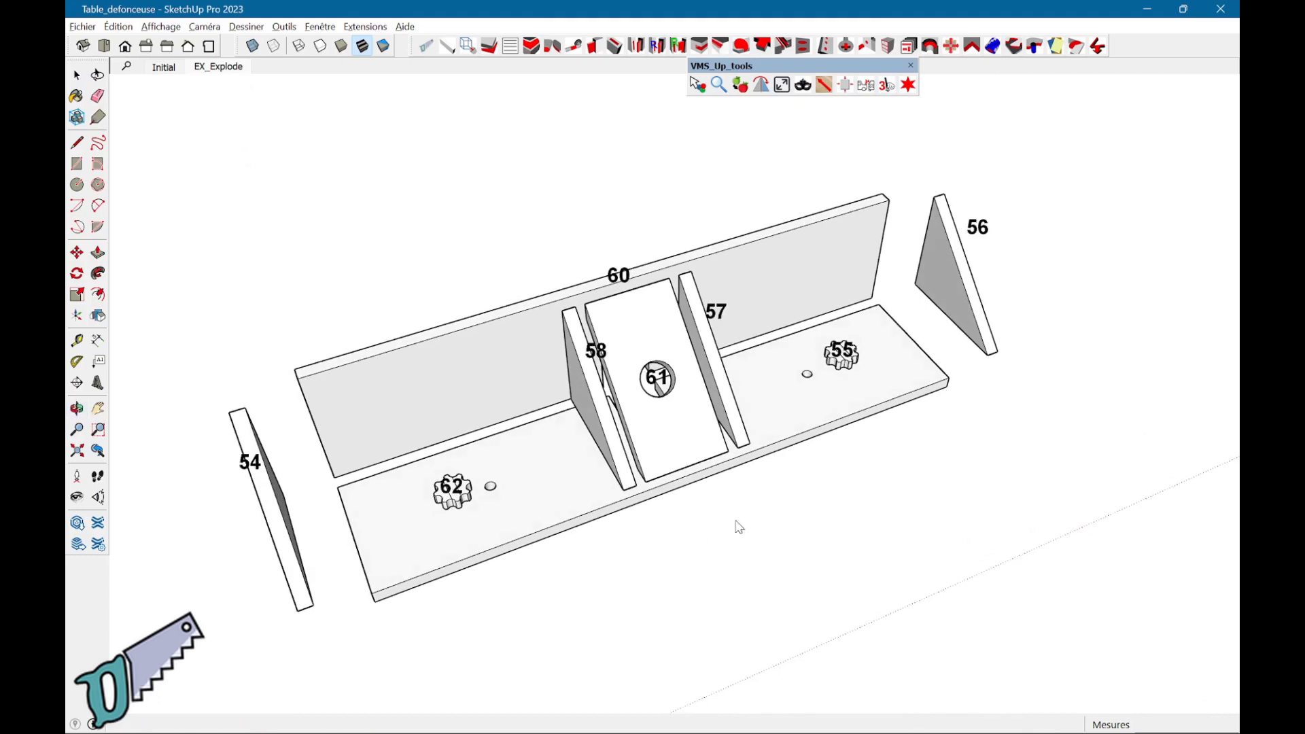
{"action": "right_click", "coordinate": [773, 420]}
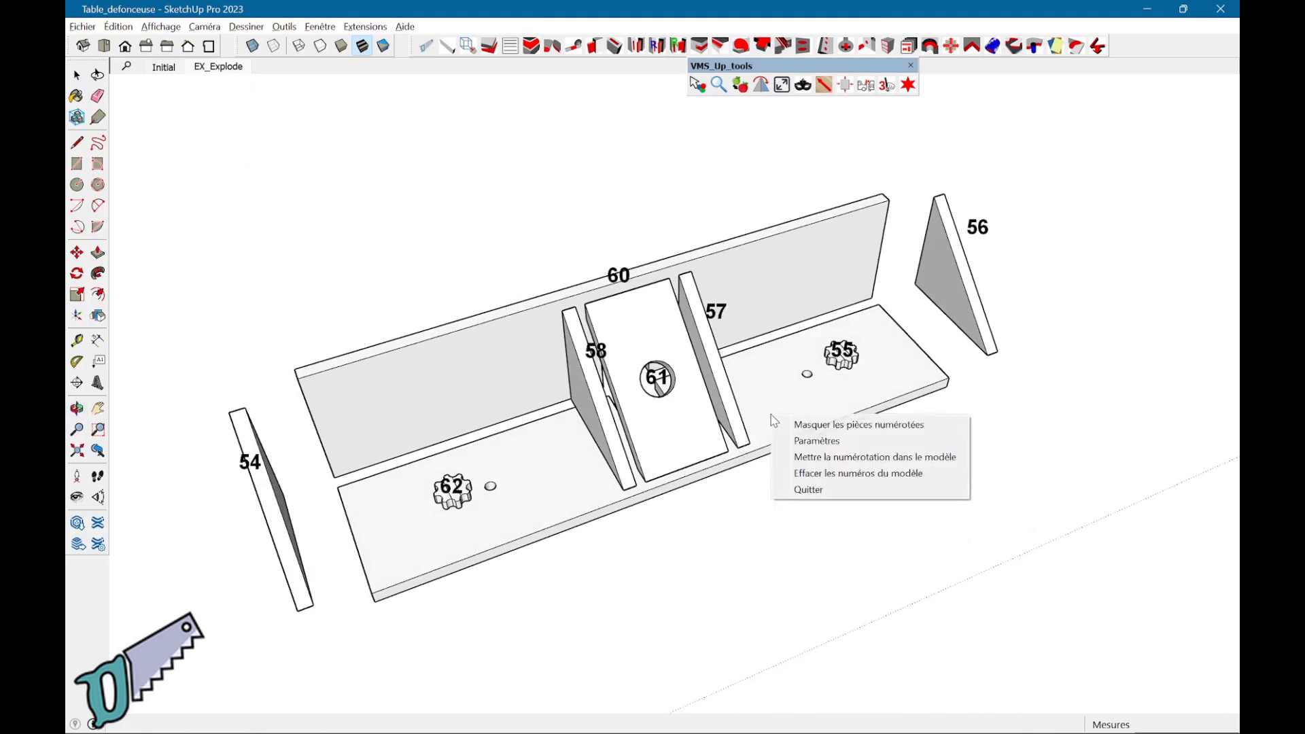
{"action": "left_click", "coordinate": [809, 468]}
{"action": "middle_click_drag", "start_coordinate": [648, 355], "coordinate": [762, 484]}
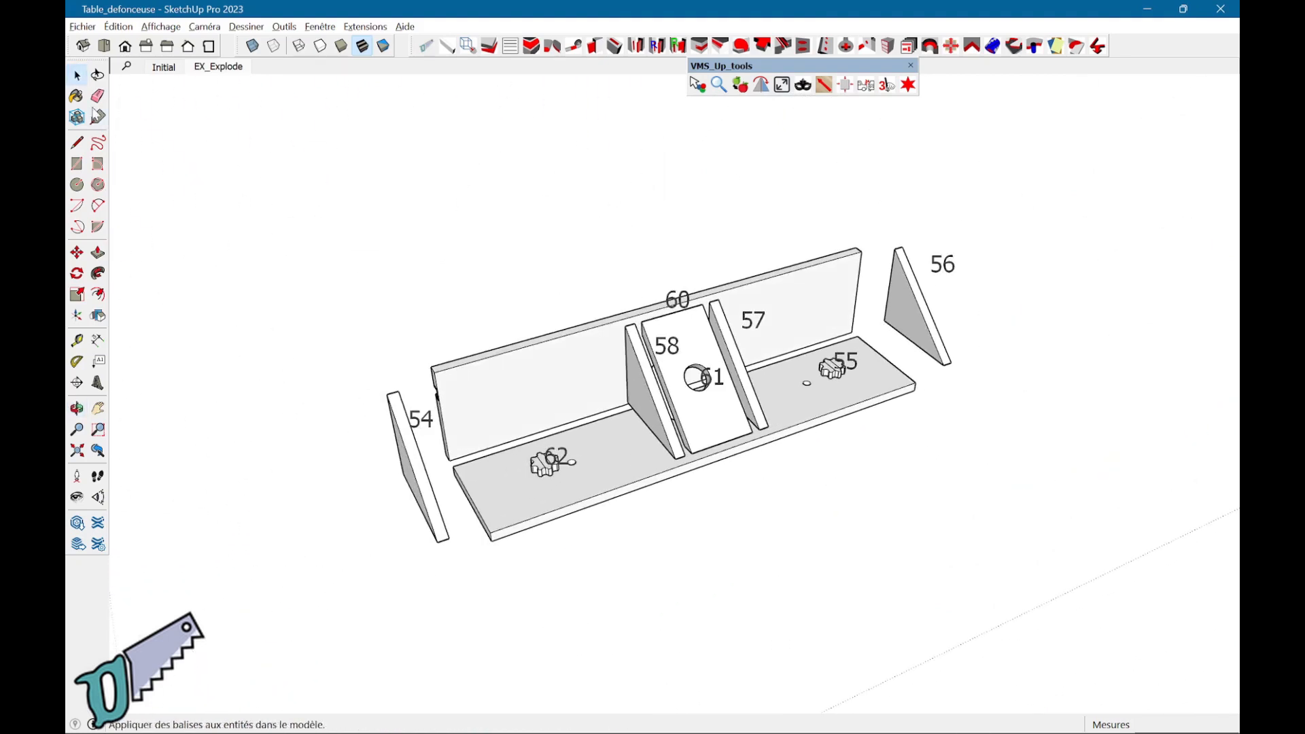
Return to the Initial scene, reveal the complete router table and fit it in the view.
{"action": "left_click", "coordinate": [84, 29]}
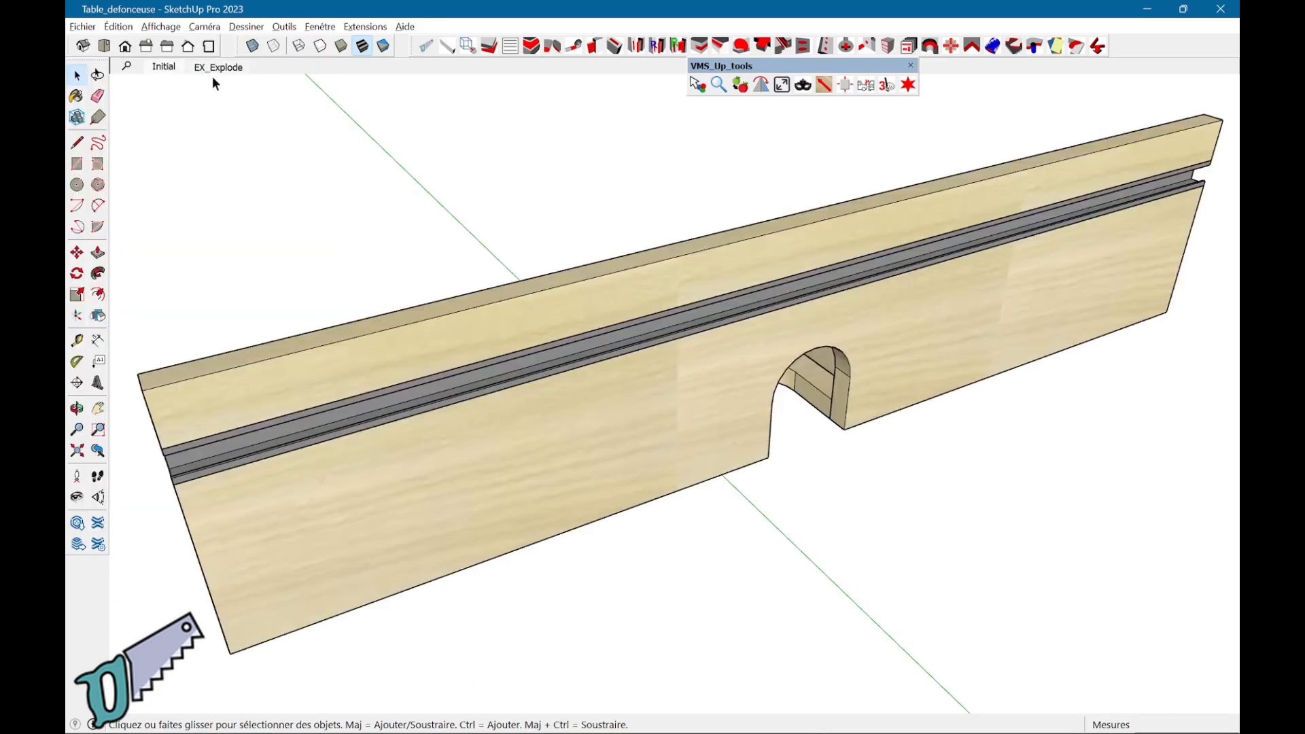
{"action": "scroll", "coordinate": [292, 102], "scroll_direction": "down", "scroll_amount": 3}
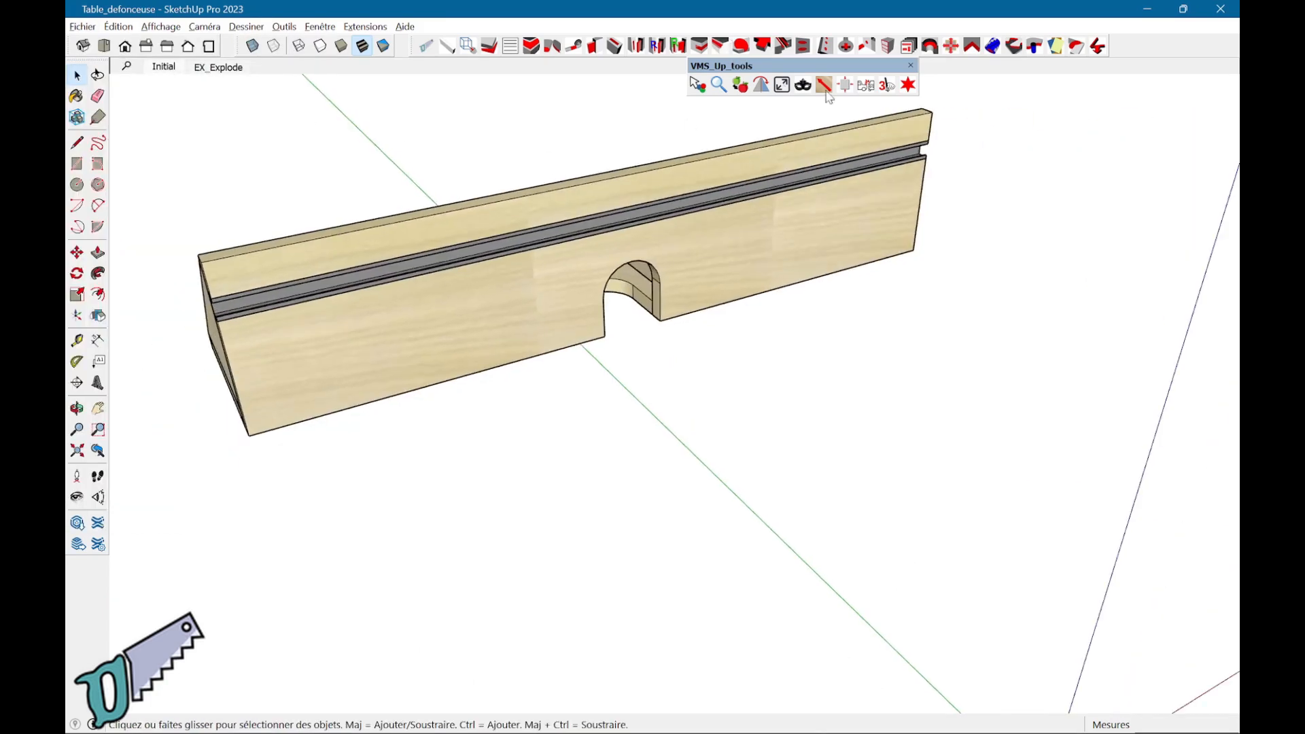
{"action": "left_click", "coordinate": [802, 84]}
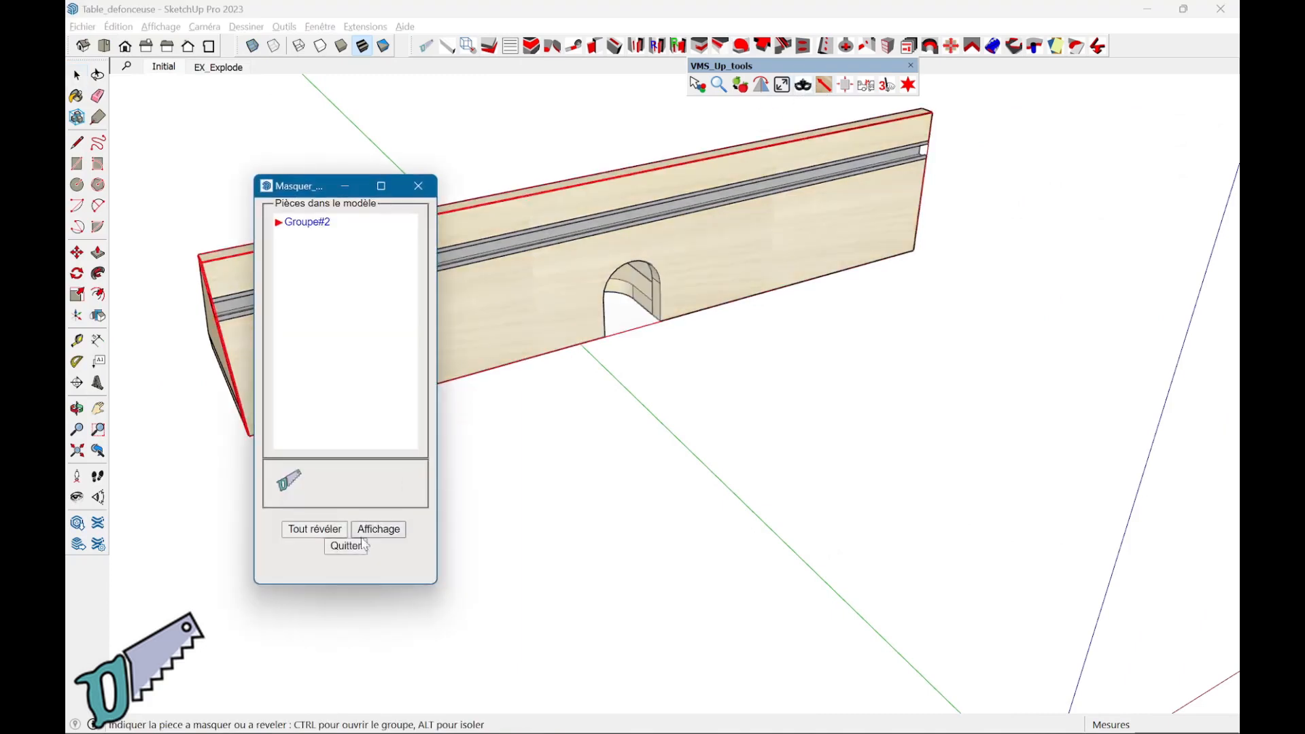
{"action": "left_click", "coordinate": [343, 548]}
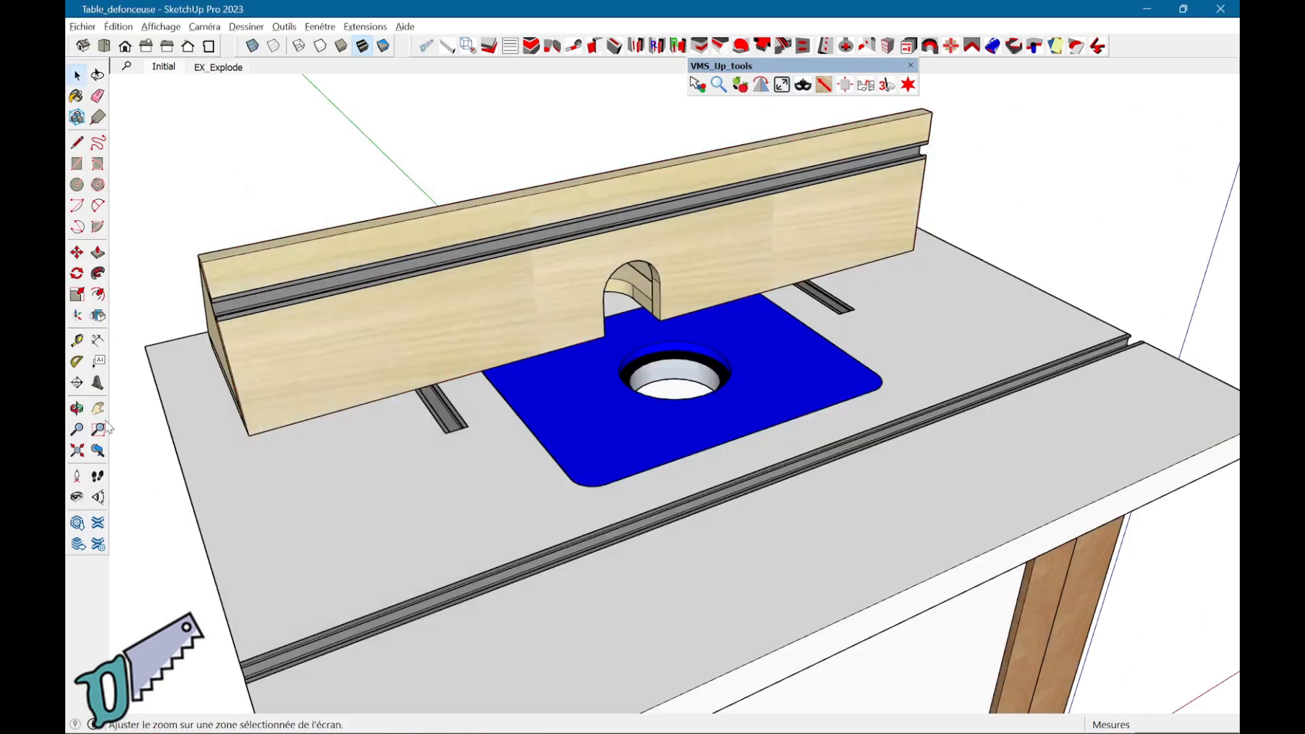
{"action": "left_click", "coordinate": [76, 450]}
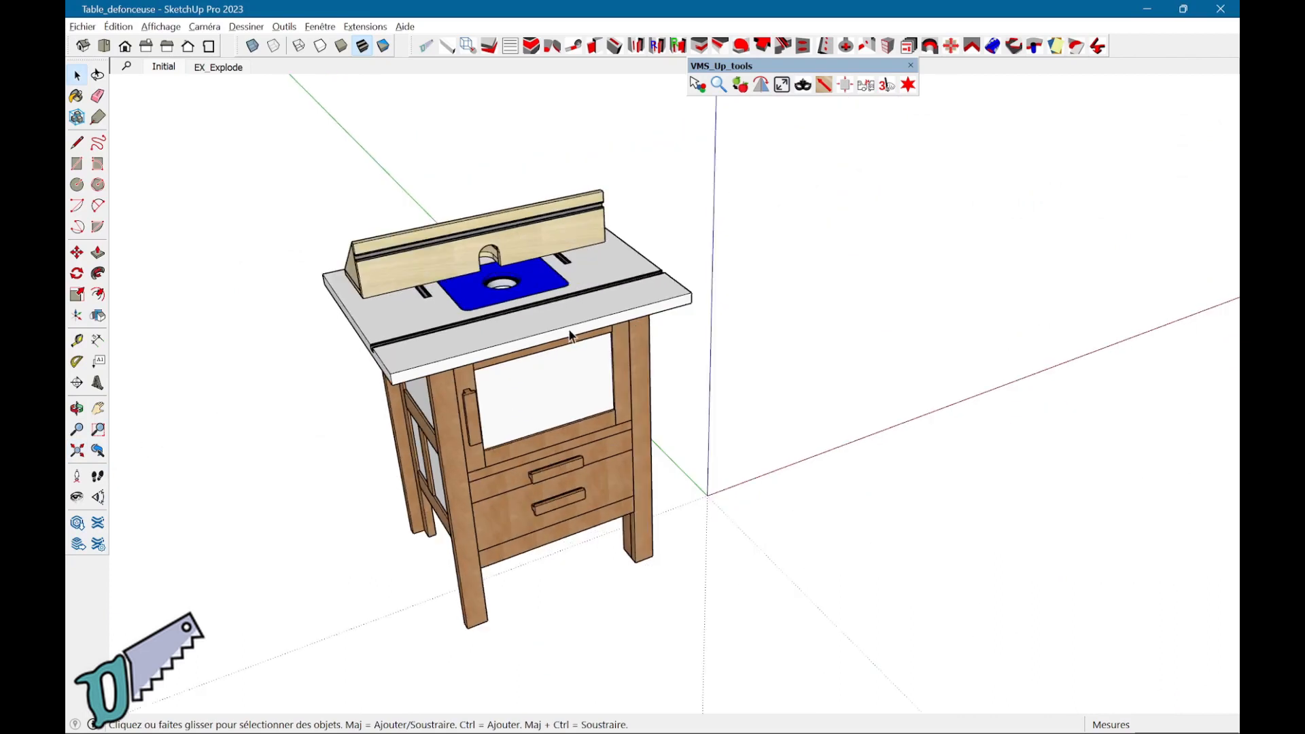
Explode the complete router table into a scene named Explode1 with an offset of 2.
{"action": "scroll", "coordinate": [542, 376], "scroll_direction": "up", "scroll_amount": 2}
{"action": "left_click", "coordinate": [528, 329]}
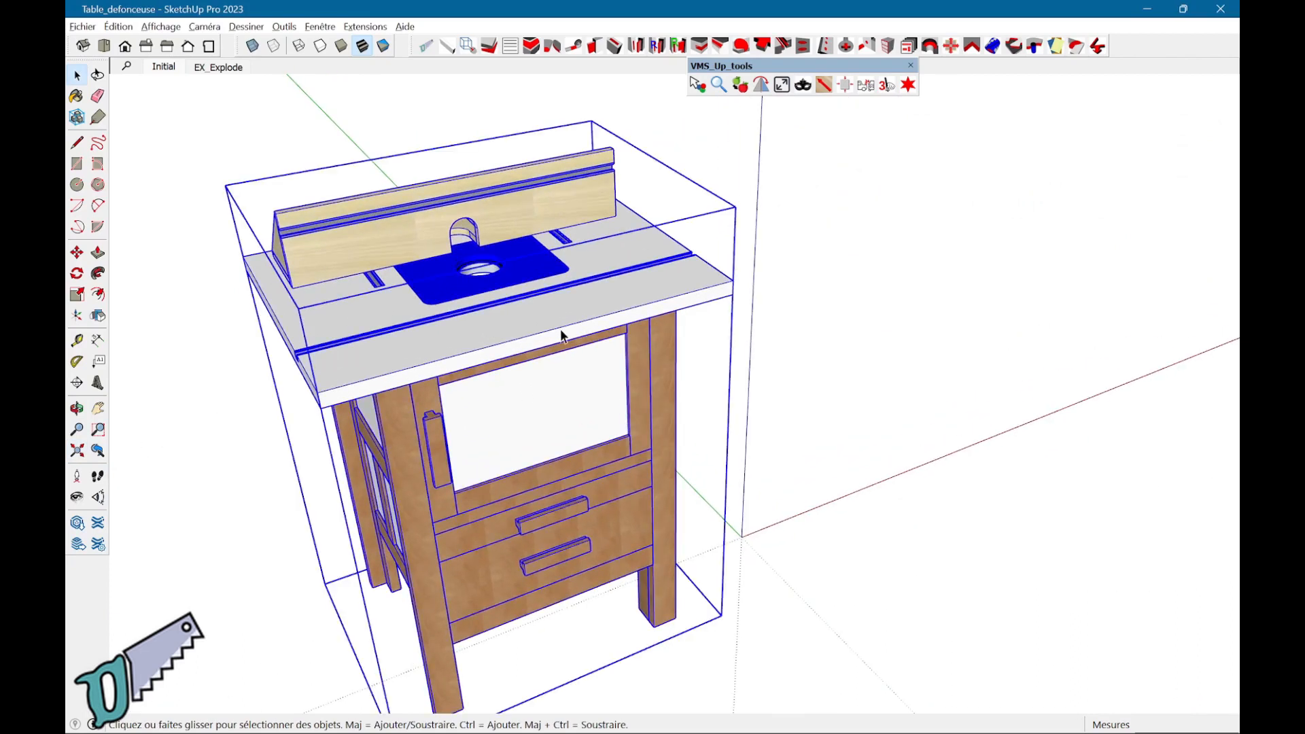
{"action": "left_click", "coordinate": [908, 84]}
{"action": "left_click_drag", "start_coordinate": [830, 58], "coordinate": [796, 60]}
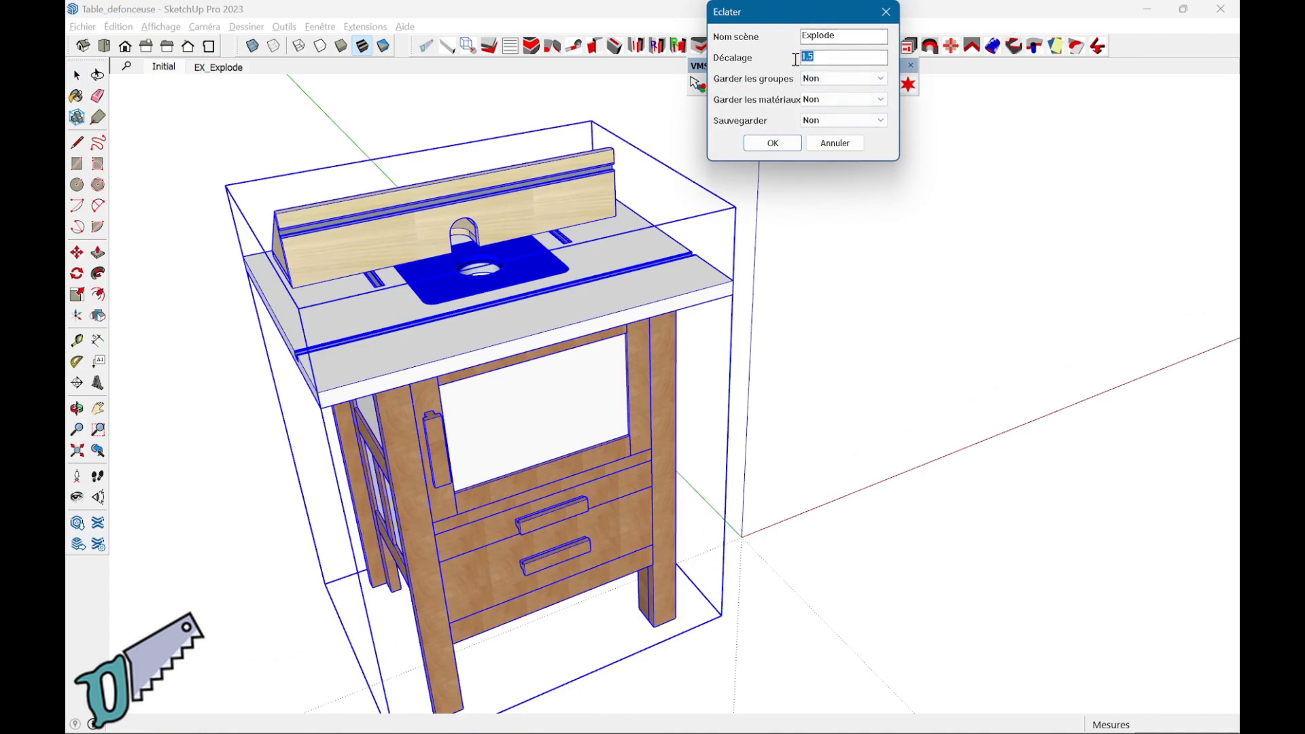
{"action": "type", "text": "2"}
{"action": "key", "text": "Return"}
{"action": "left_click", "coordinate": [847, 37]}
{"action": "type", "text": "1"}
{"action": "key", "text": "Tab"}
{"action": "left_click", "coordinate": [773, 143]}
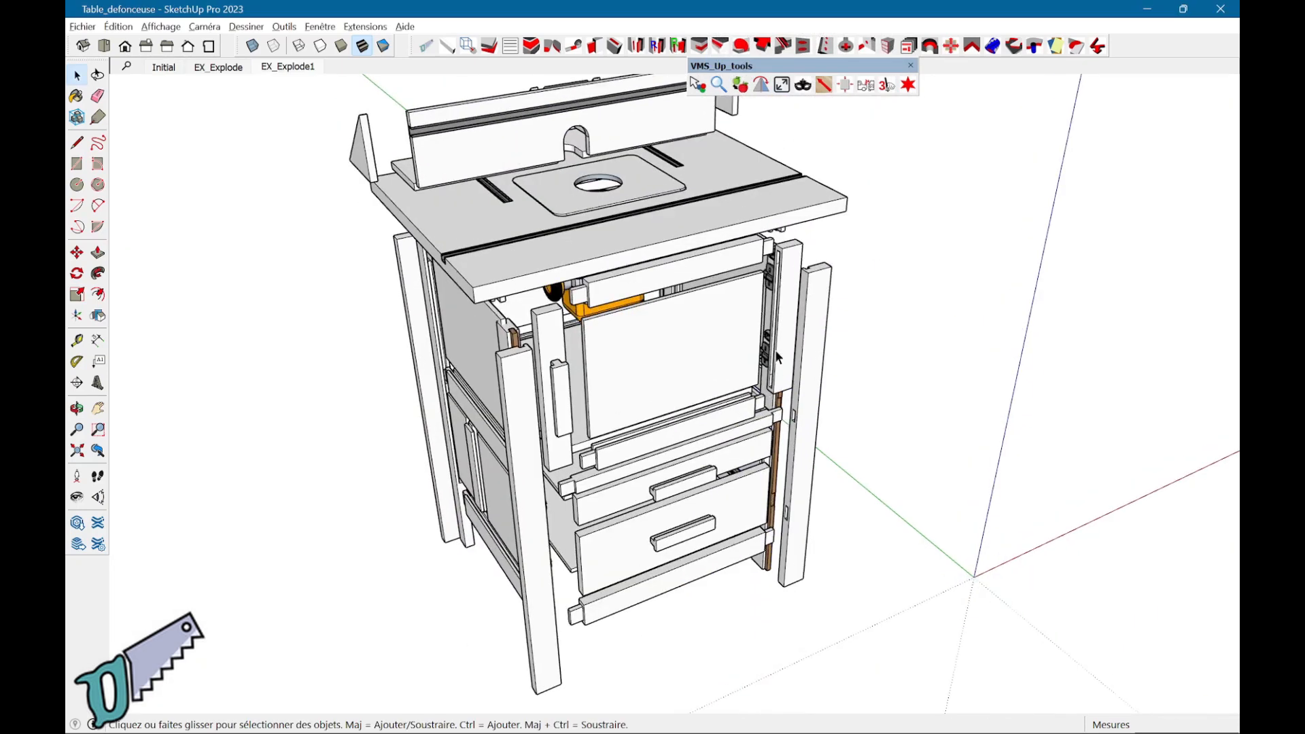
Display the part numbers on the exploded router table with the numbering tool.
{"action": "middle_click_drag", "start_coordinate": [767, 373], "coordinate": [789, 310]}
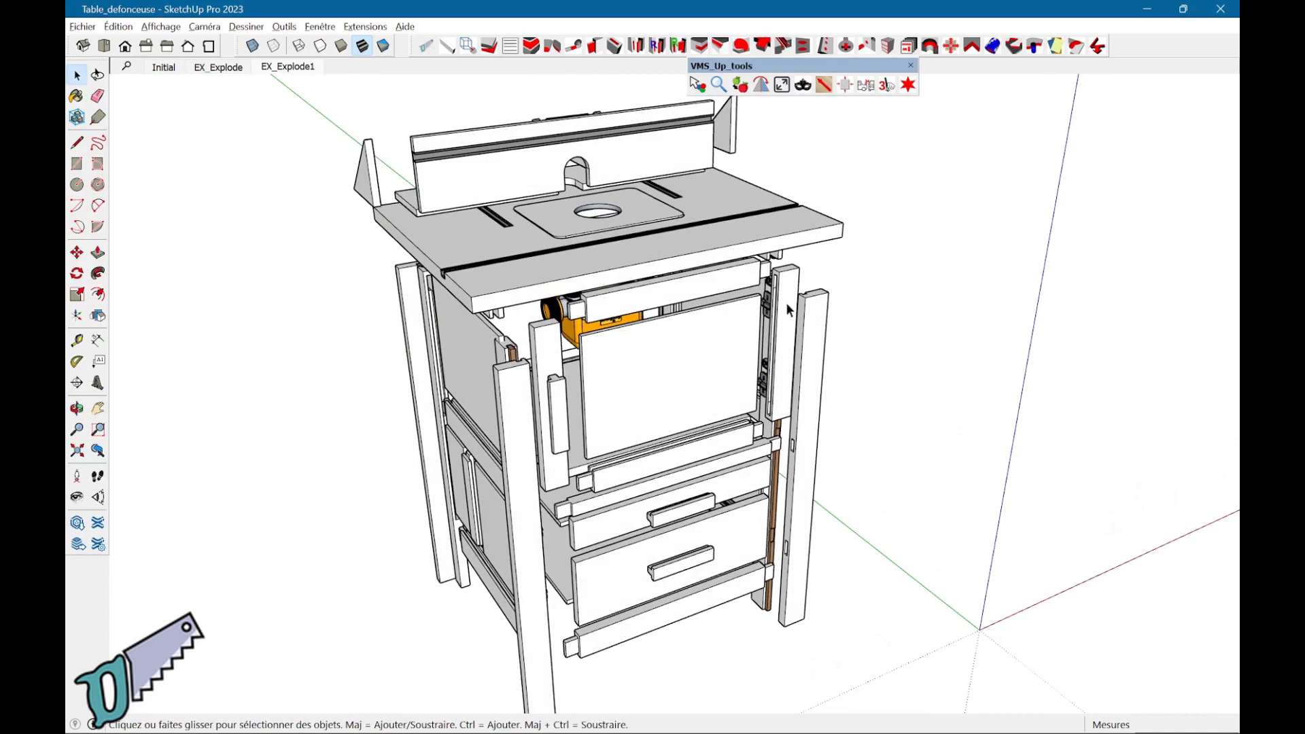
{"action": "left_click", "coordinate": [889, 86]}
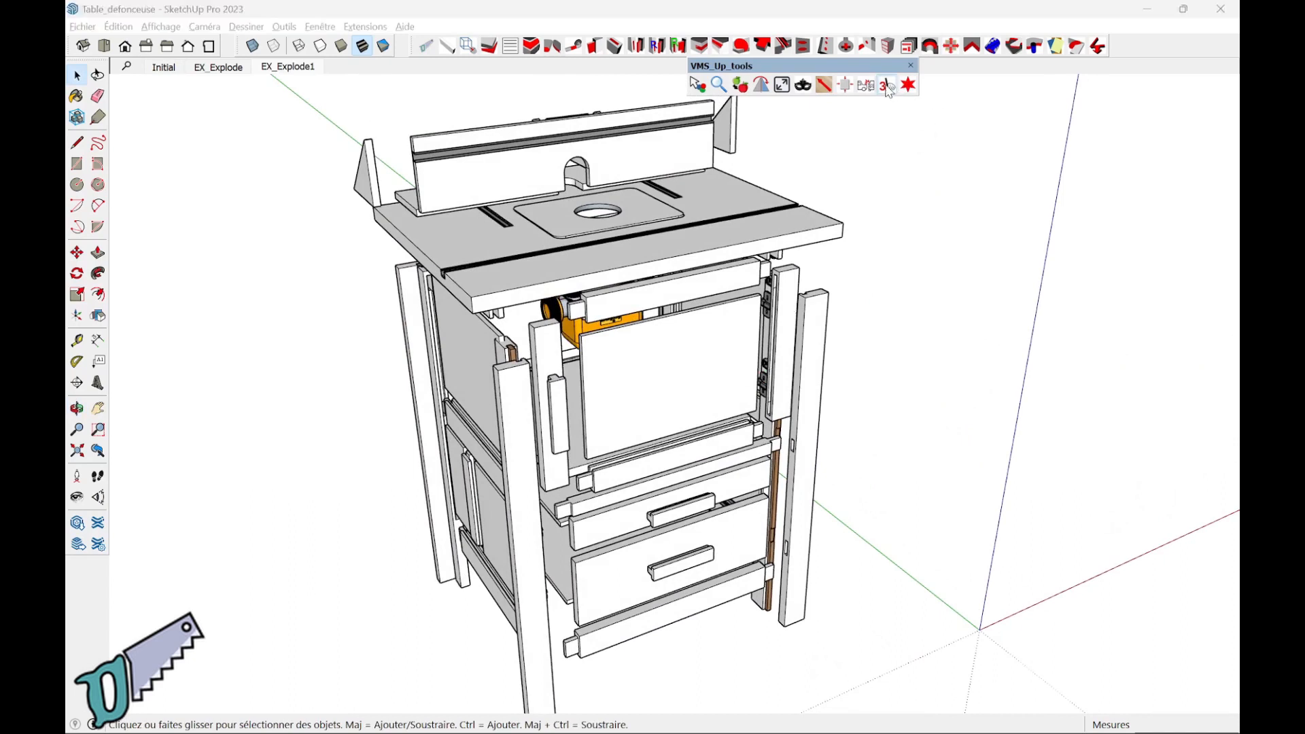
Examine the numbered parts of the exploded router table from the back, sides and front.
{"action": "middle_click_drag", "start_coordinate": [687, 428], "coordinate": [758, 428]}
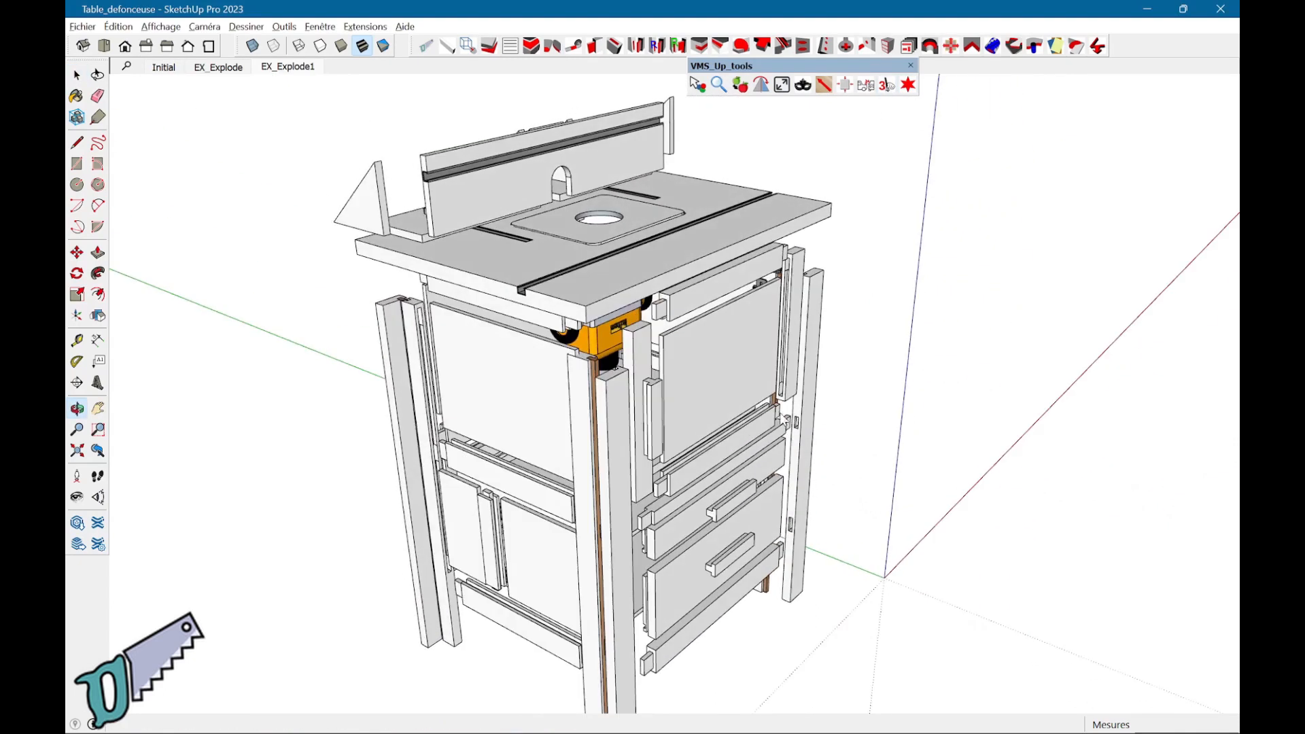
{"action": "middle_click_drag", "start_coordinate": [639, 448], "coordinate": [734, 455]}
{"action": "middle_click_drag", "start_coordinate": [582, 462], "coordinate": [931, 425]}
{"action": "middle_click_drag", "start_coordinate": [545, 515], "coordinate": [775, 517]}
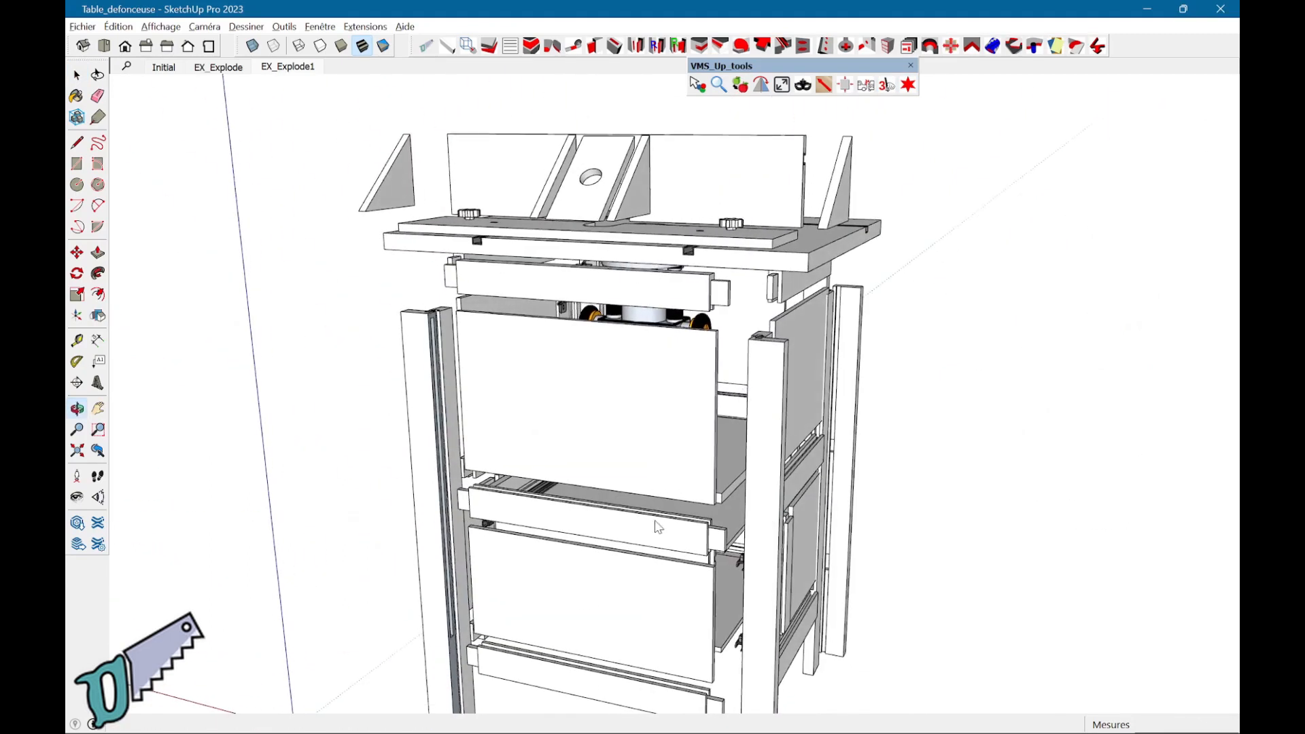
{"action": "middle_click_drag", "start_coordinate": [704, 488], "coordinate": [620, 481]}
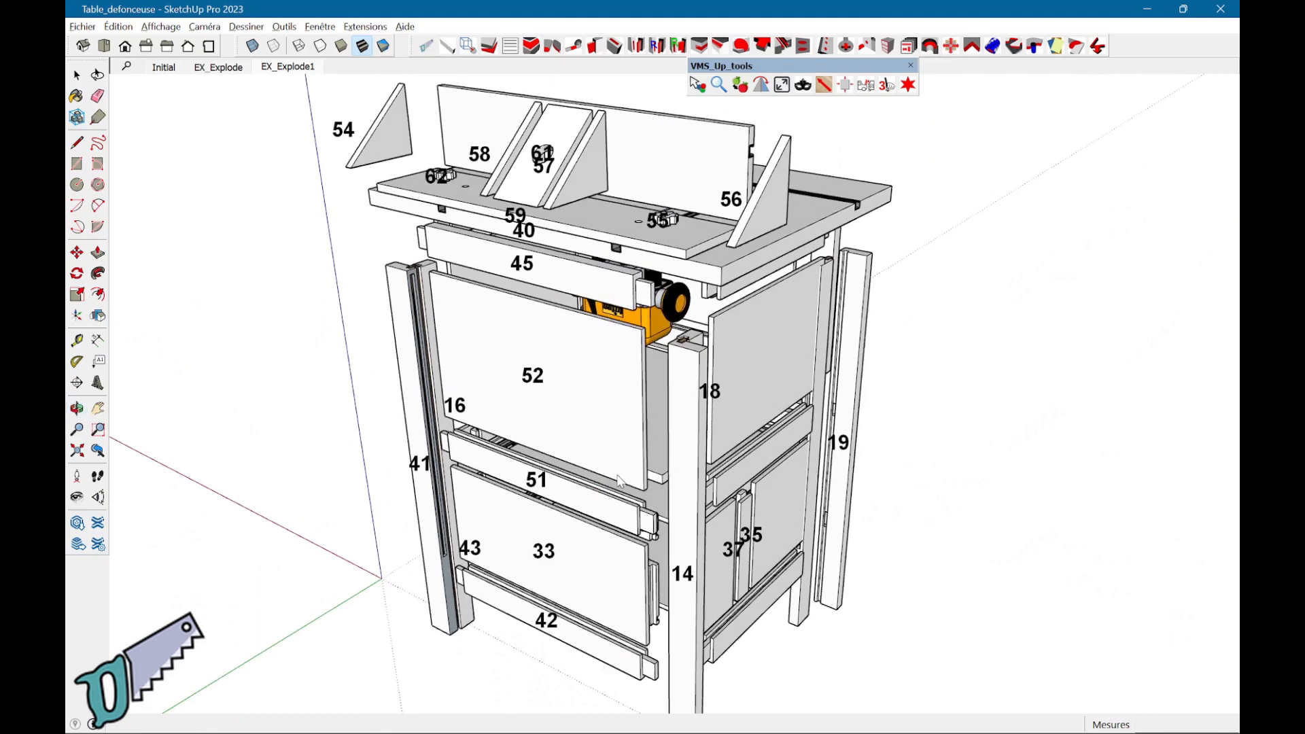
{"action": "middle_click_drag", "start_coordinate": [867, 442], "coordinate": [526, 429]}
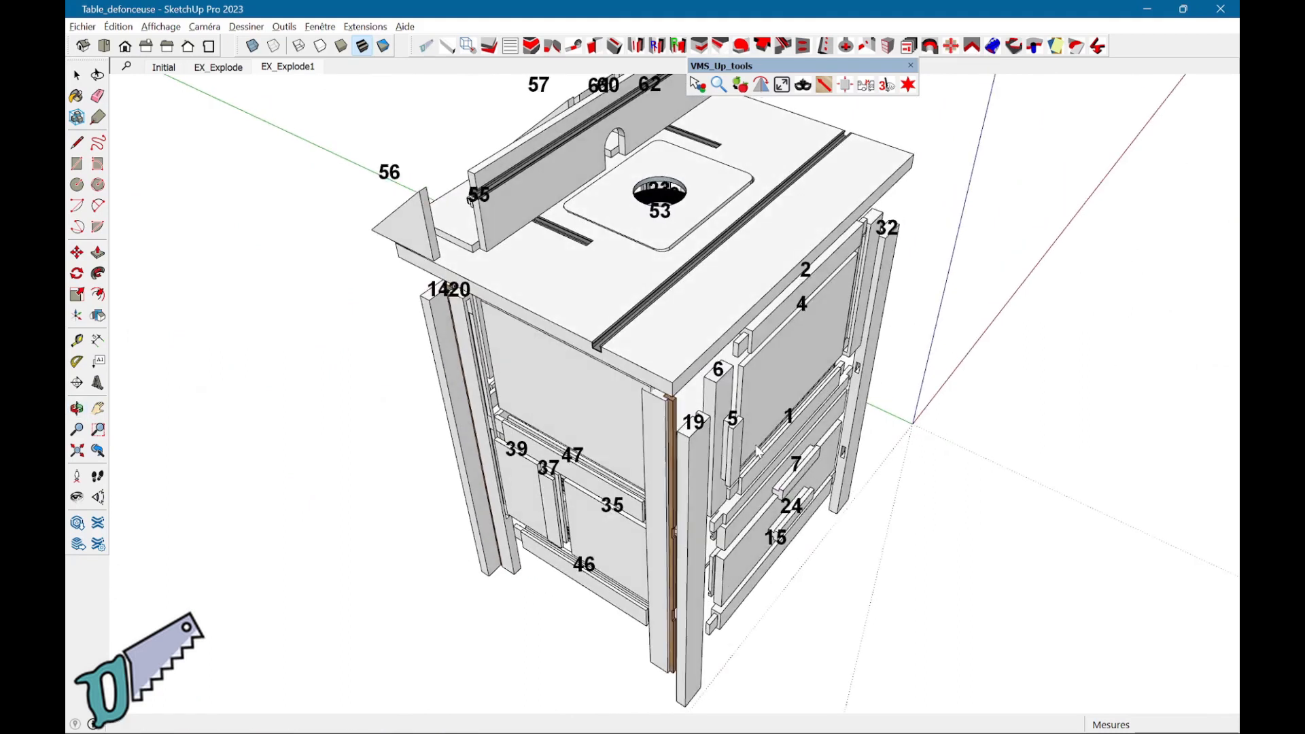
{"action": "middle_click_drag", "start_coordinate": [756, 449], "coordinate": [687, 442]}
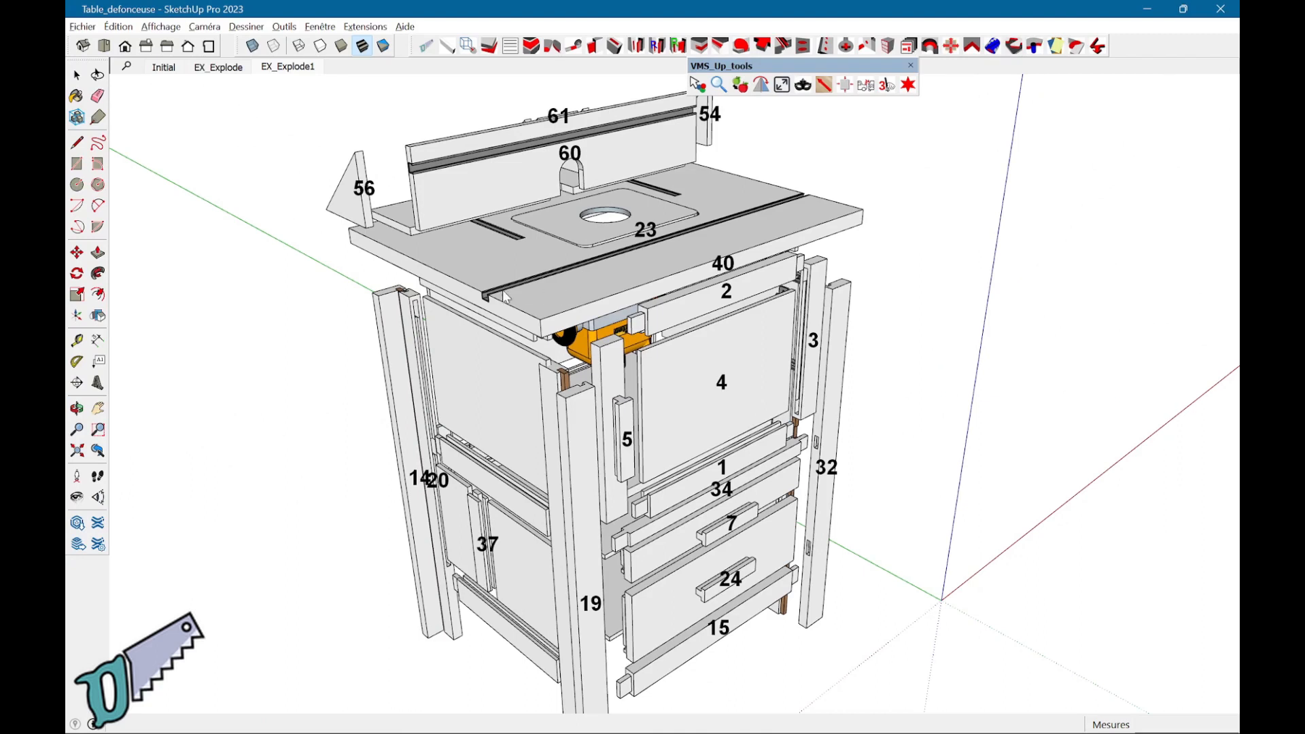
{"action": "middle_click_drag", "start_coordinate": [552, 289], "coordinate": [564, 288]}
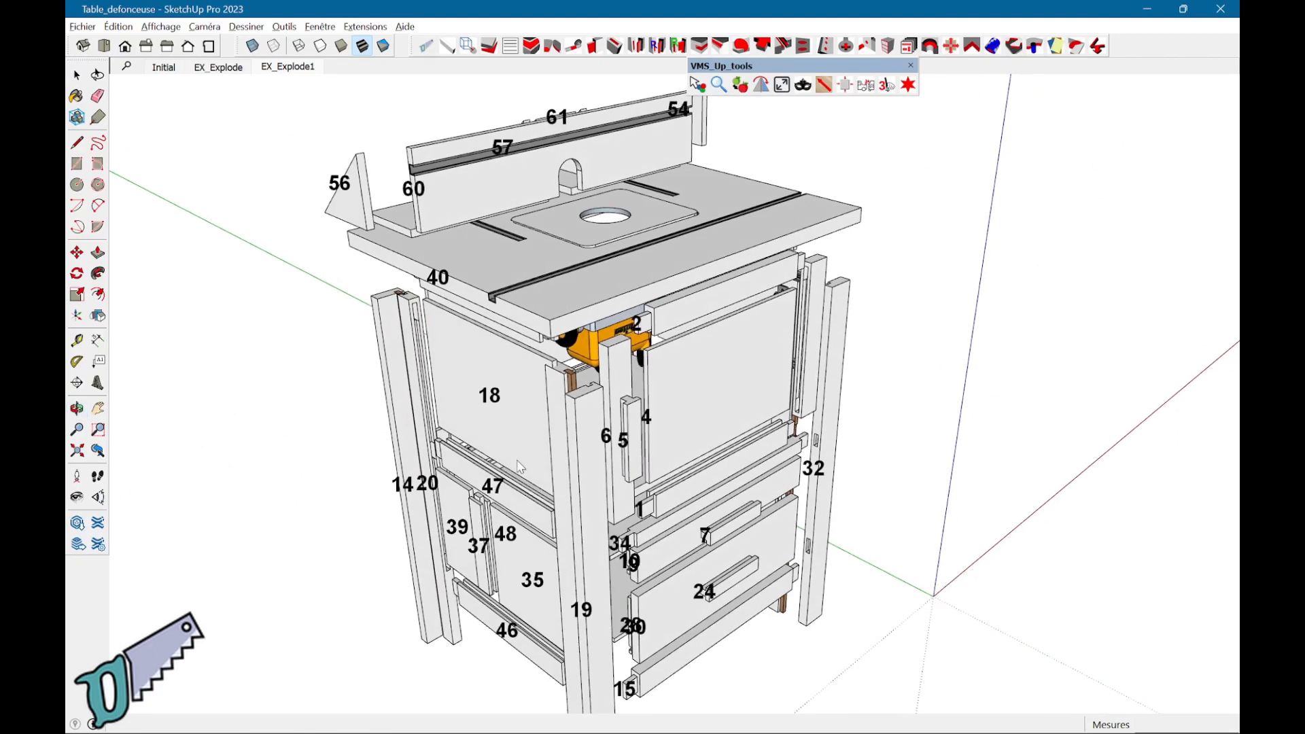
{"action": "middle_click_drag", "start_coordinate": [552, 460], "coordinate": [504, 462]}
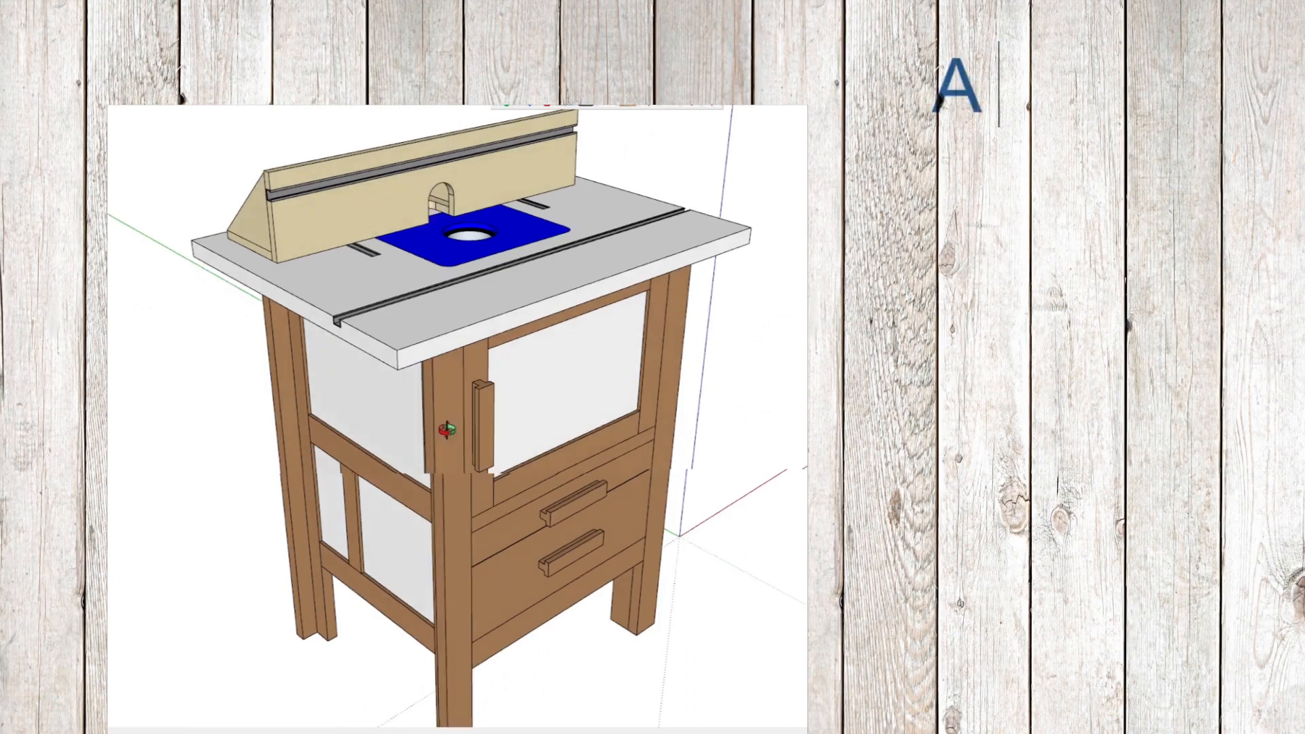
{"action": "middle_click_drag", "start_coordinate": [442, 431], "coordinate": [356, 429]}
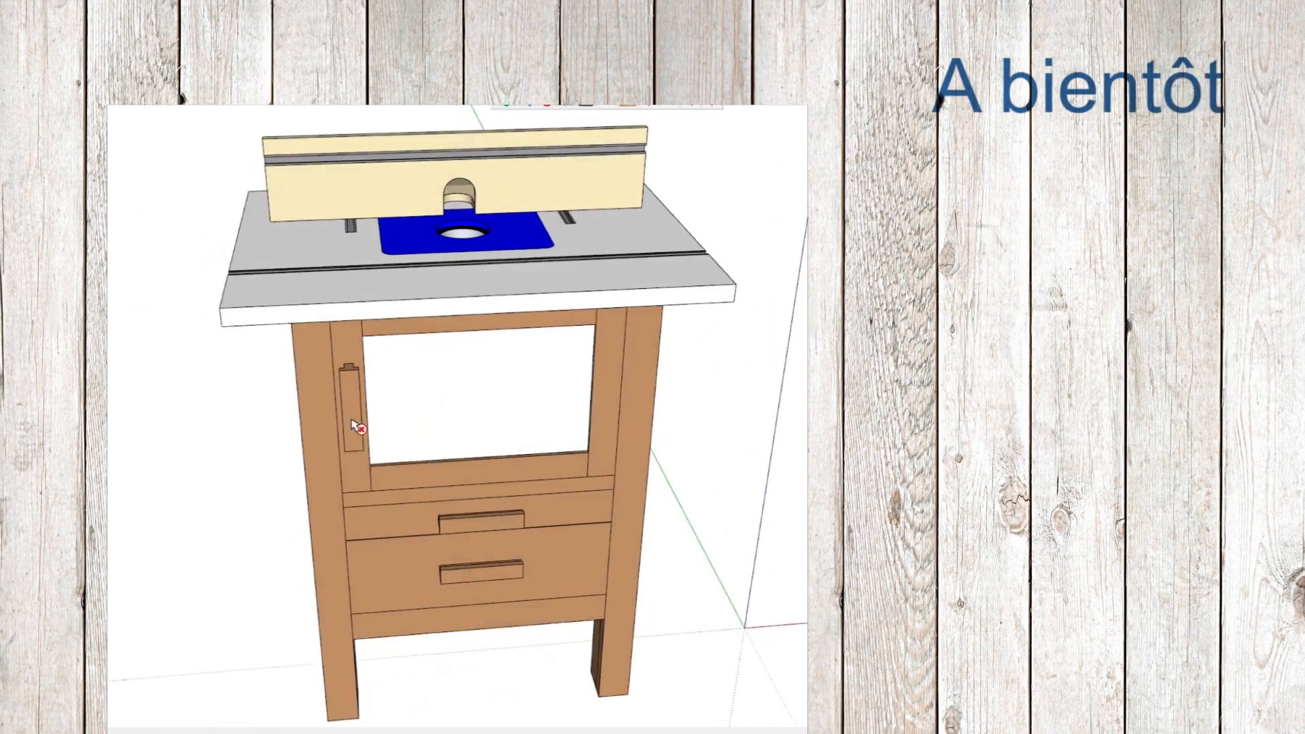